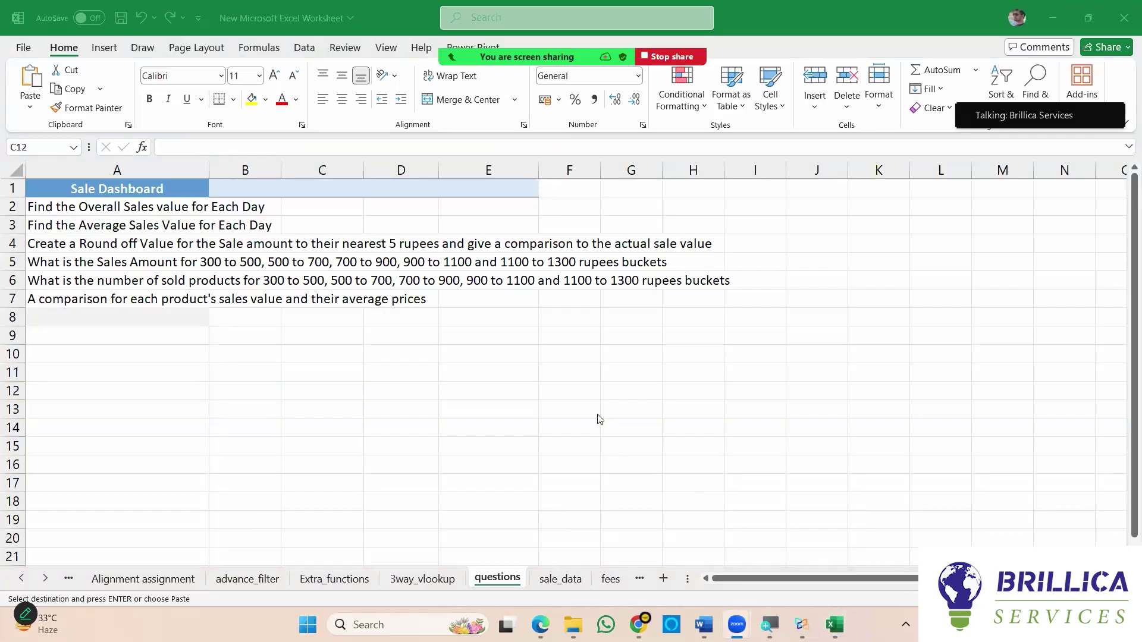
On the sale_data sheet, autofit the widths of all the table's columns from Order ID to Region.
left_click(562, 579)
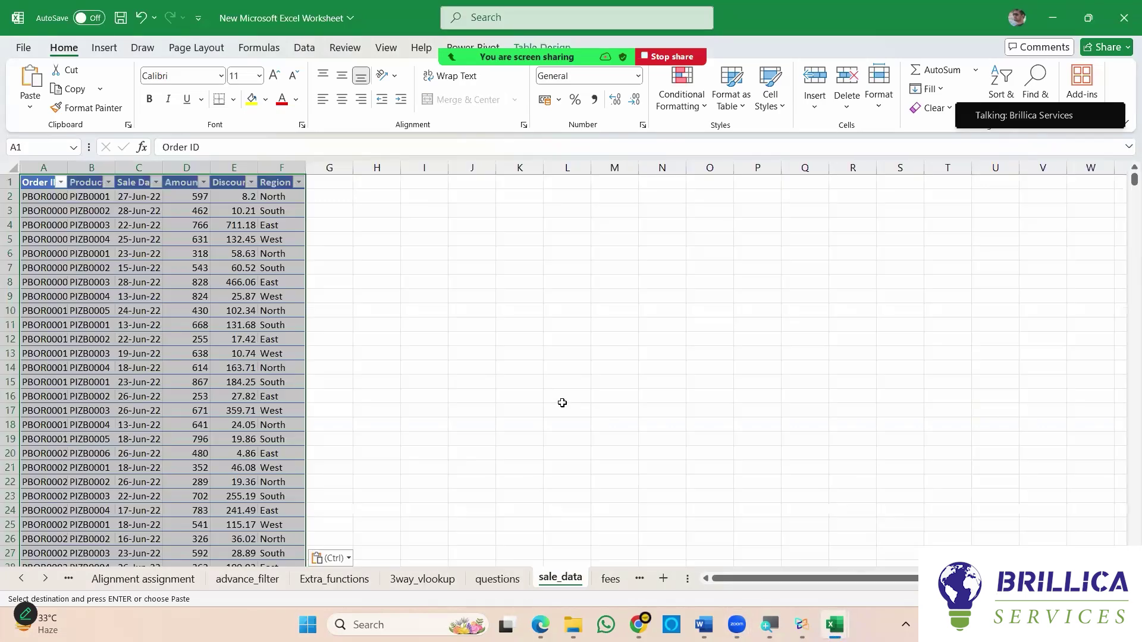
double_click(66, 166)
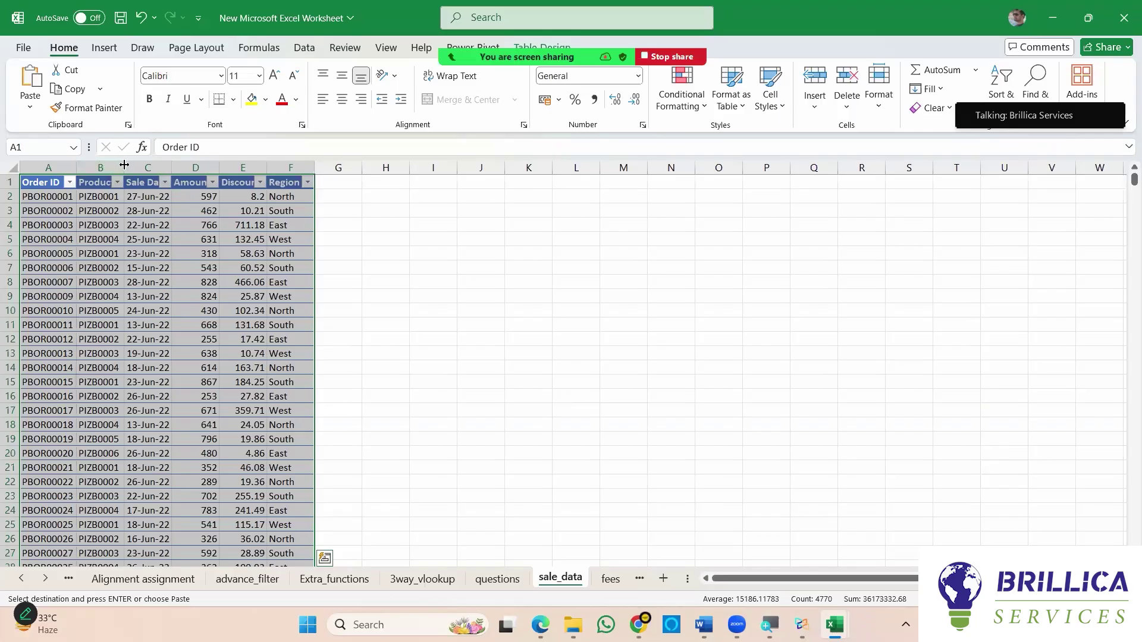
double_click(126, 166)
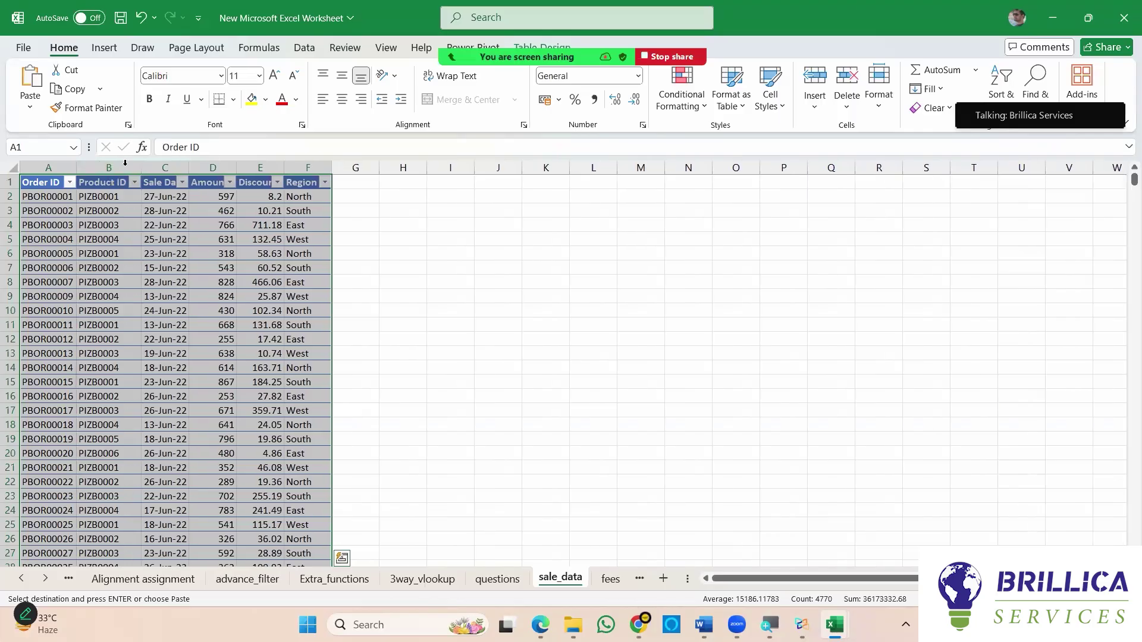
double_click(190, 166)
double_click(247, 167)
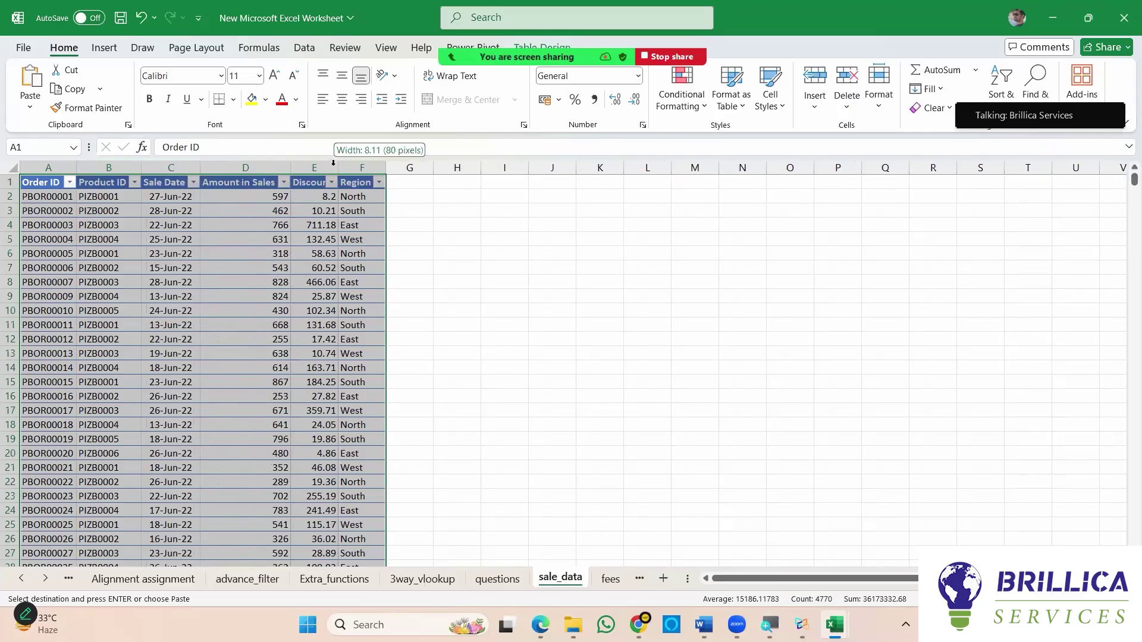
double_click(334, 166)
double_click(432, 166)
left_click(555, 269)
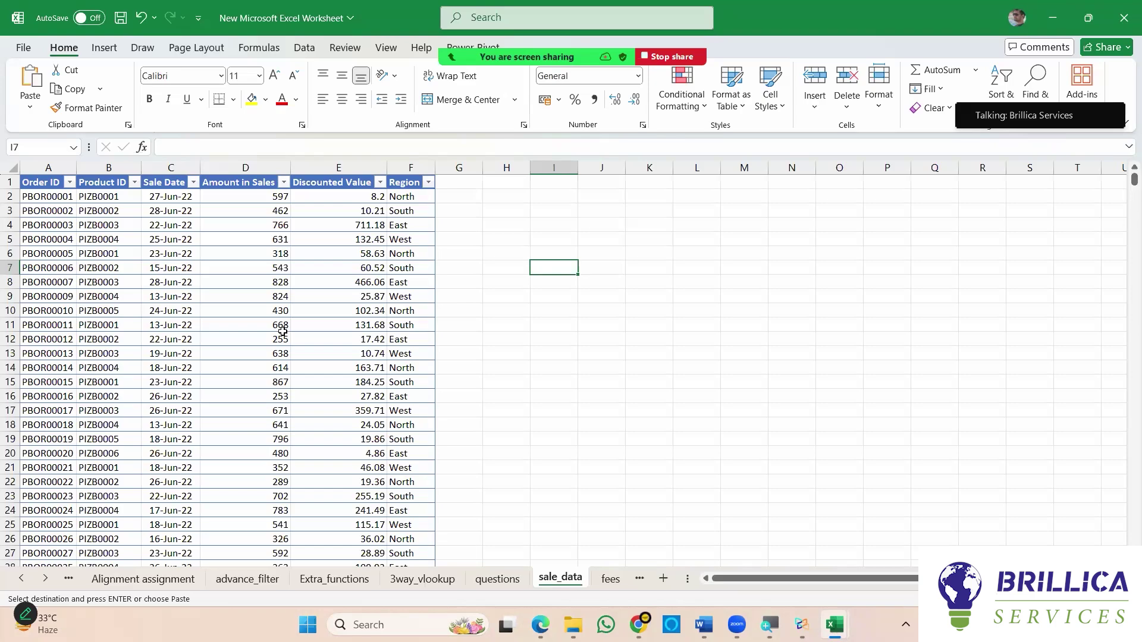
Review the Sale Dashboard tasks on the questions sheet and compare them with the table on the sale_data sheet.
left_click(515, 576)
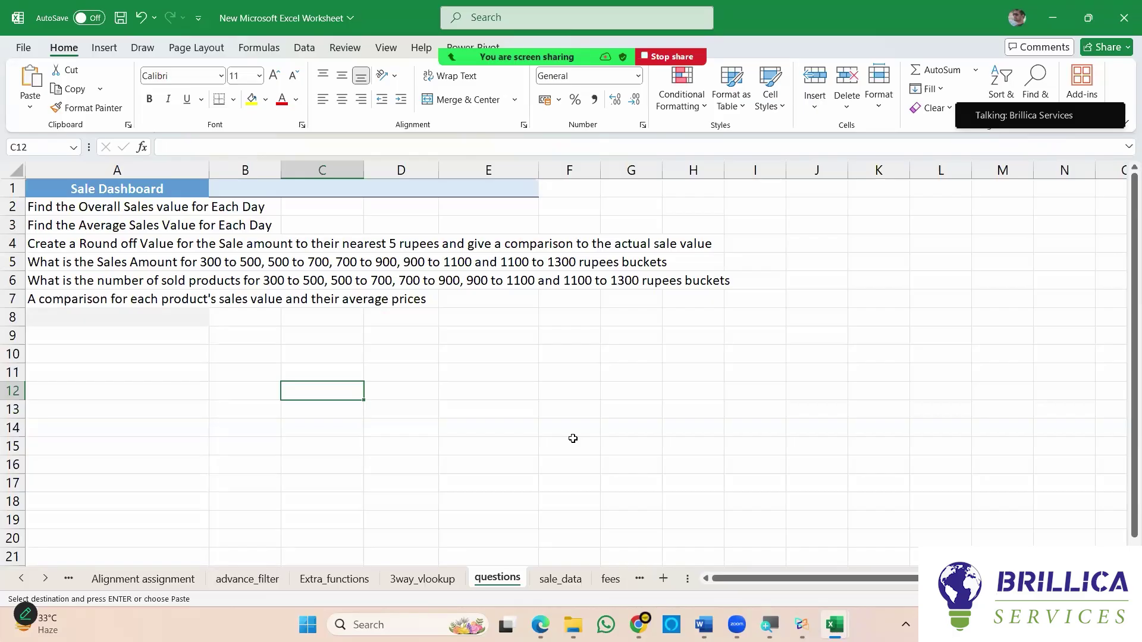
left_click(558, 580)
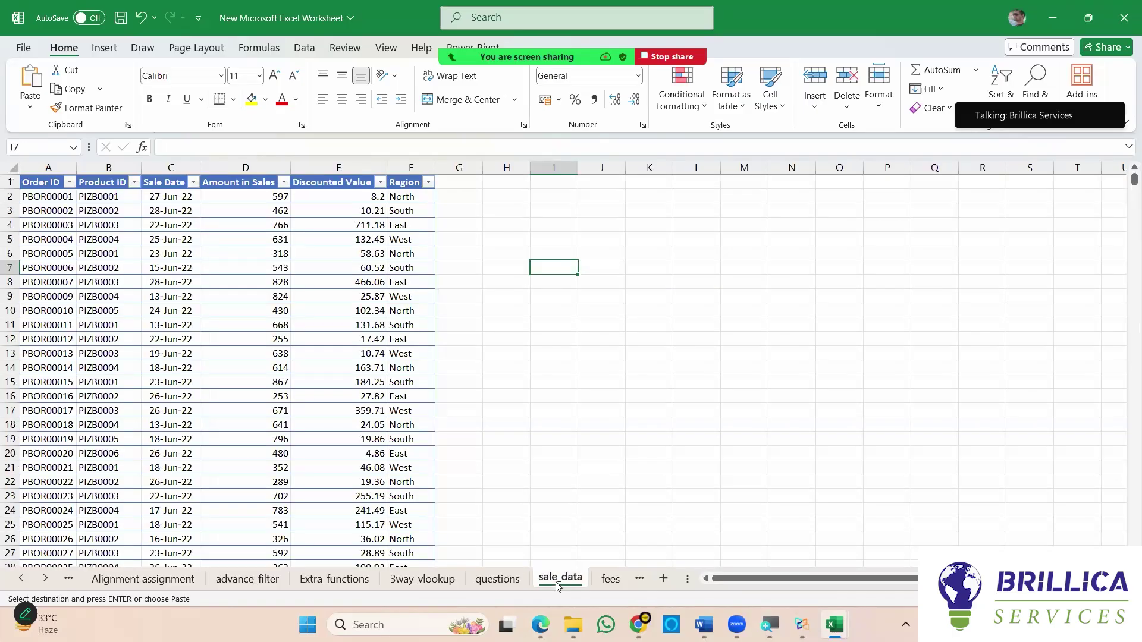
left_click(498, 579)
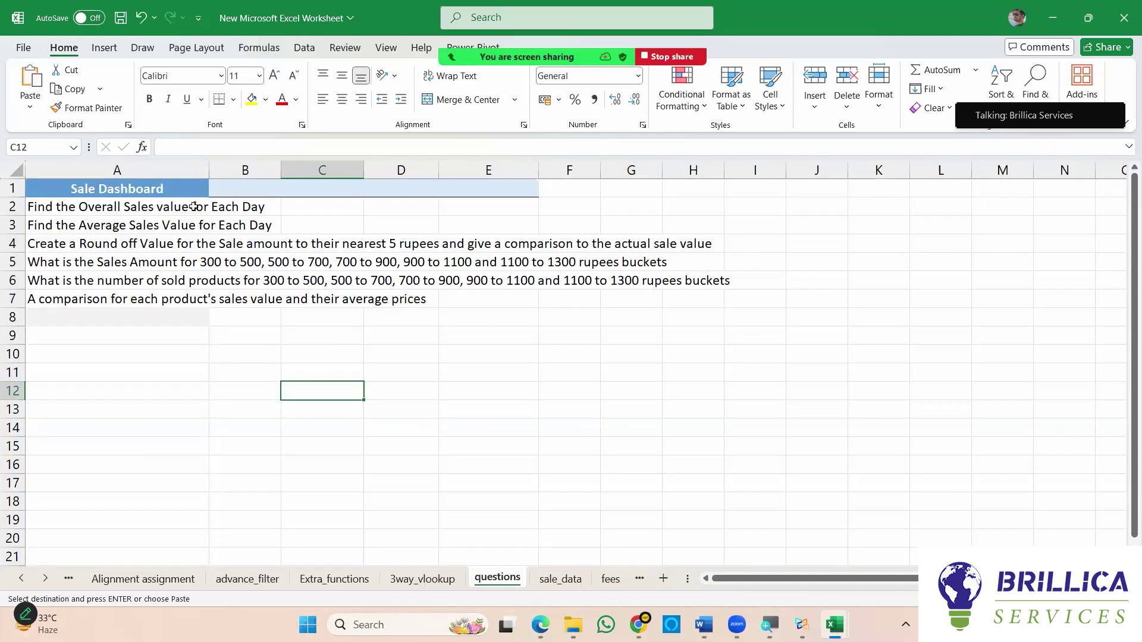
Create a PivotTable on a new worksheet from the entire sales table on the sale_data sheet.
left_click(562, 580)
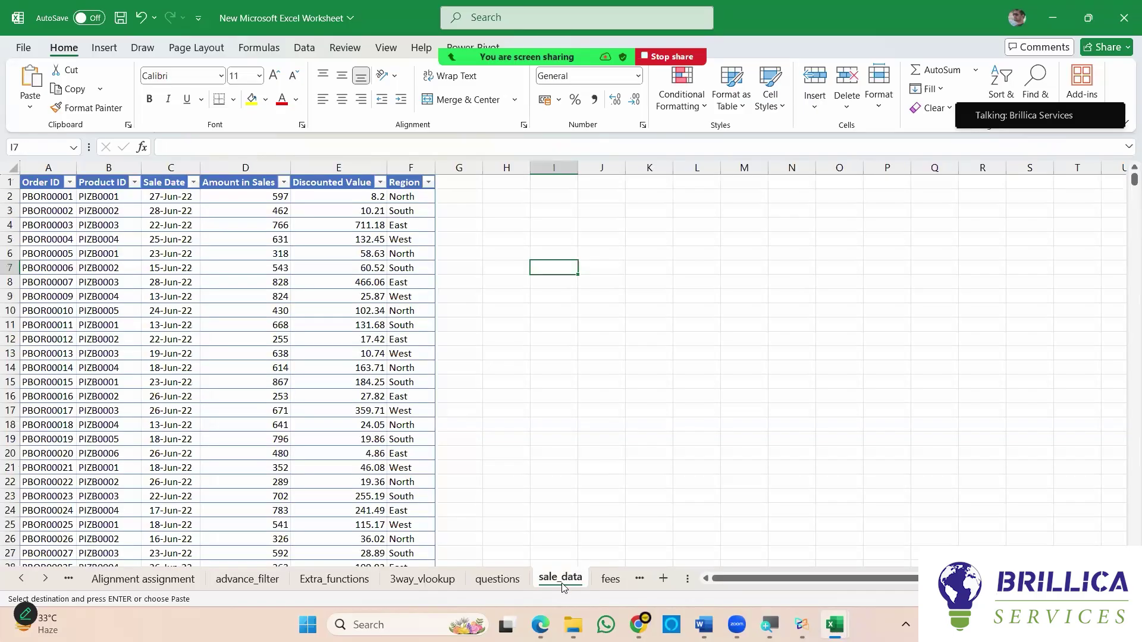
left_click(343, 335)
key("ctrl+a")
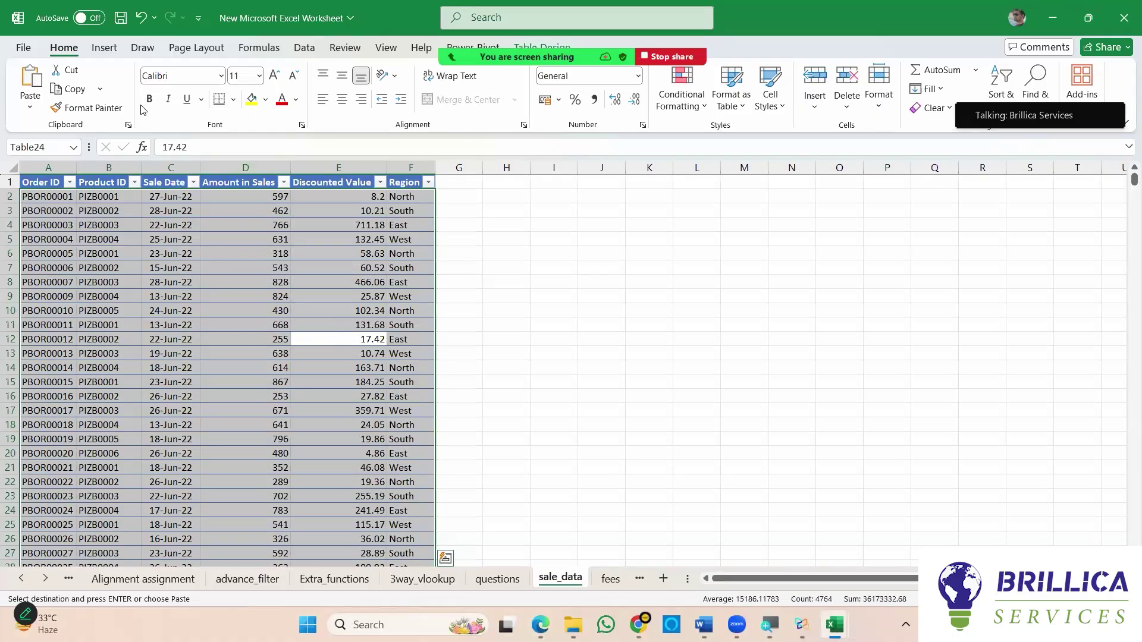
left_click(104, 48)
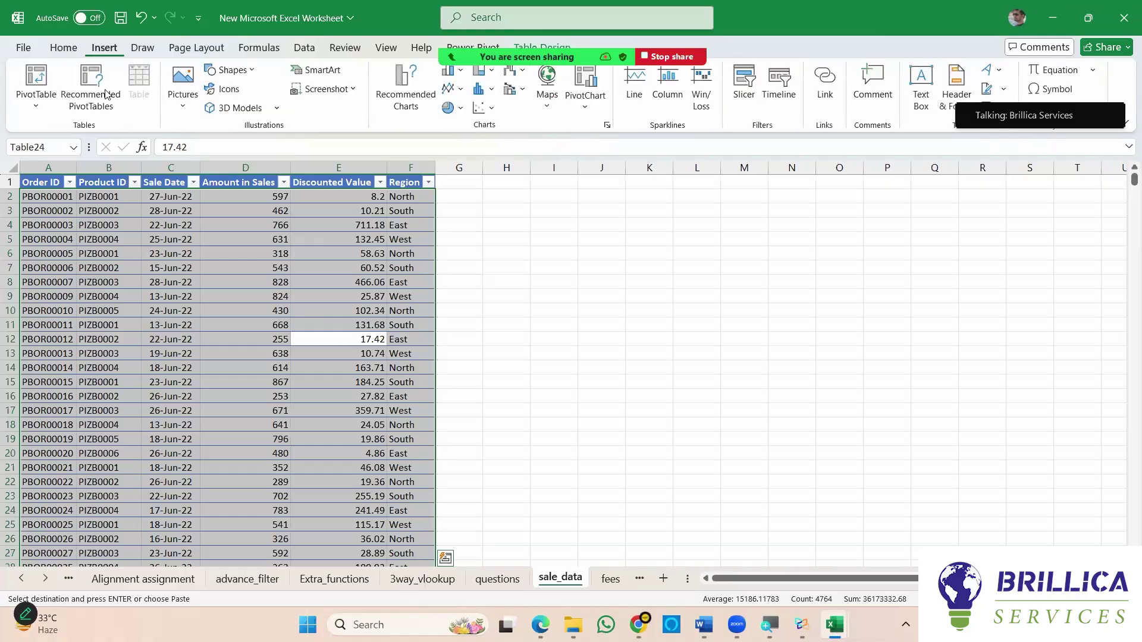
left_click(39, 88)
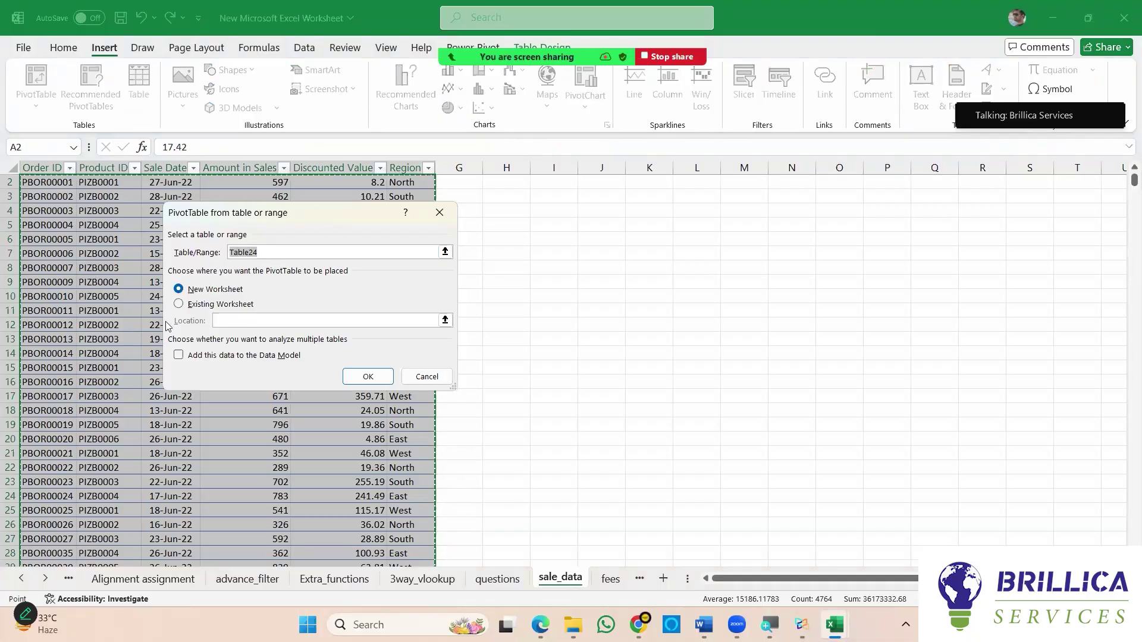
left_click(364, 377)
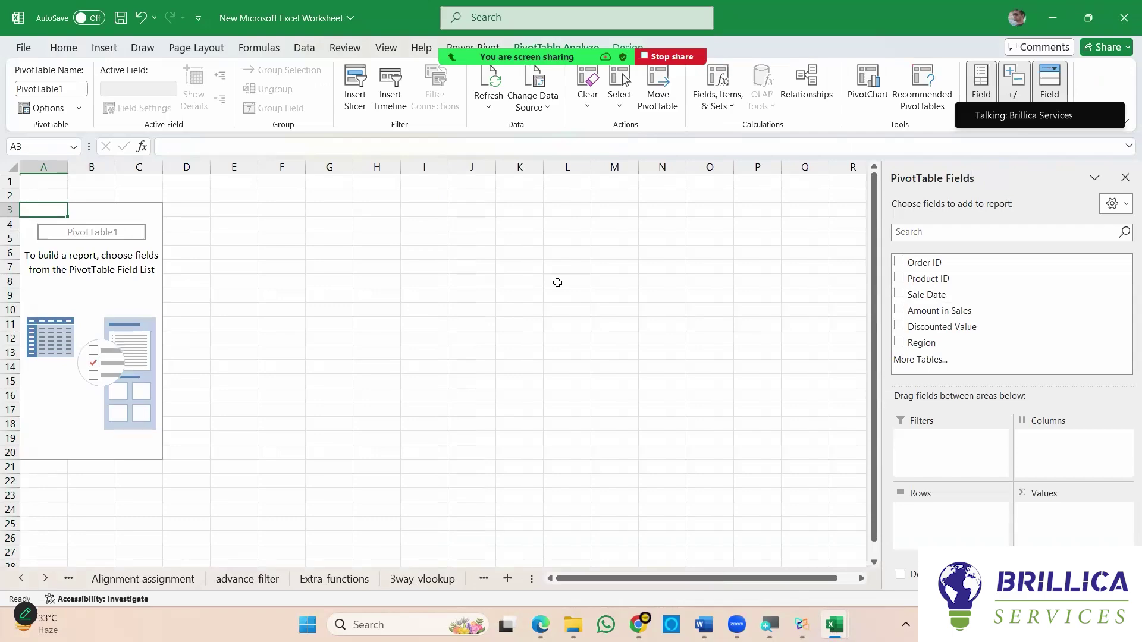
Enter the heading "Overall sales per day" in cell A2 above the empty PivotTable.
left_click(51, 194)
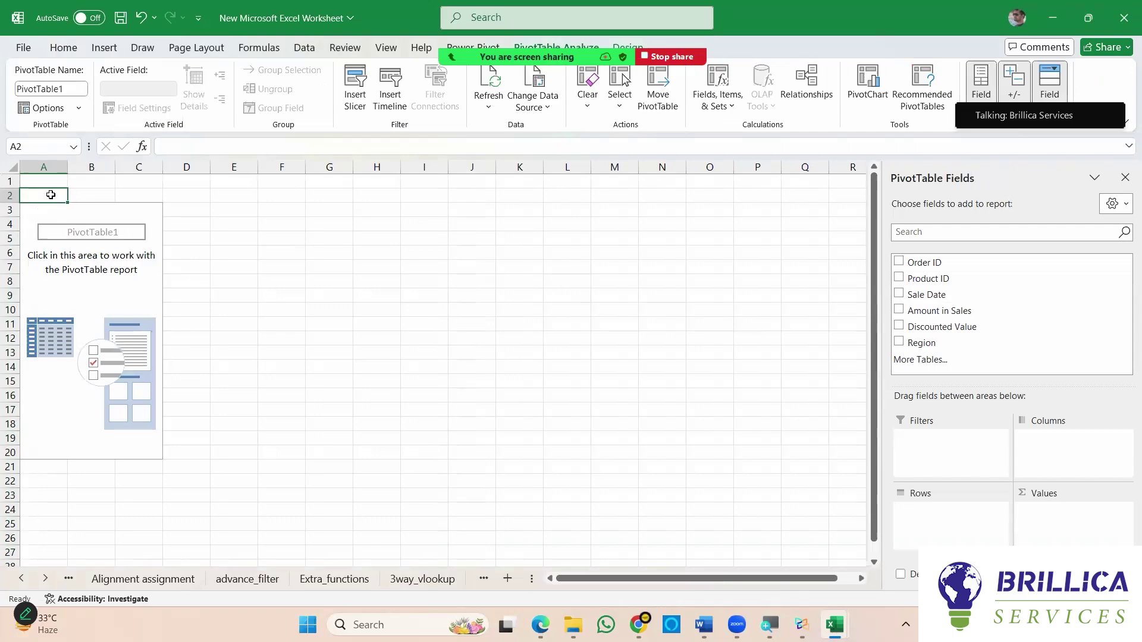
left_click(51, 179)
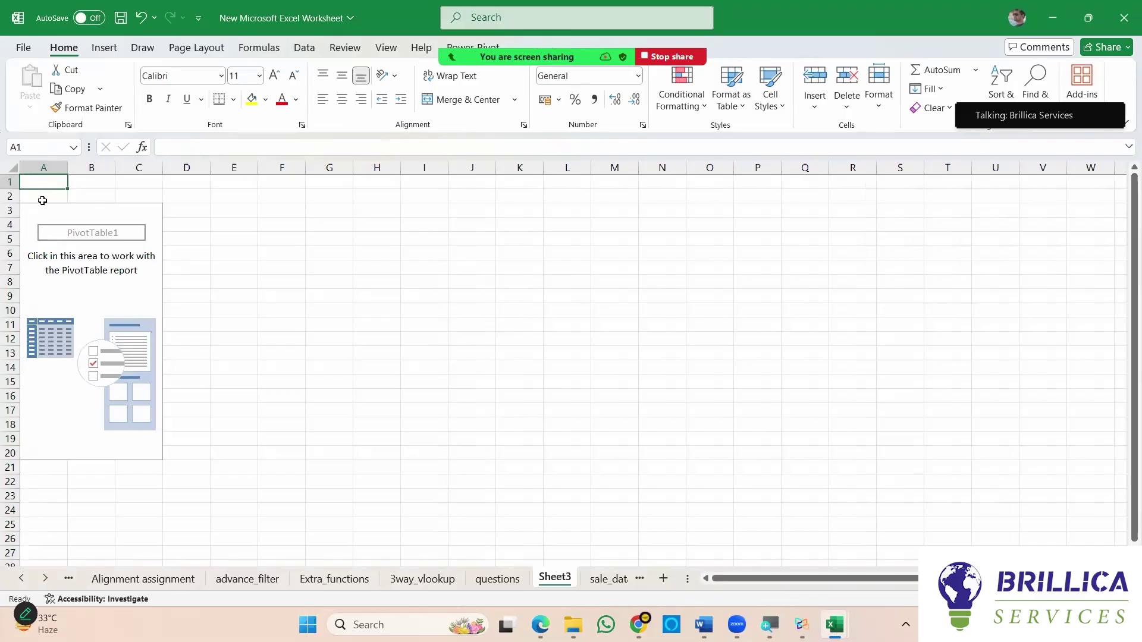
left_click(43, 199)
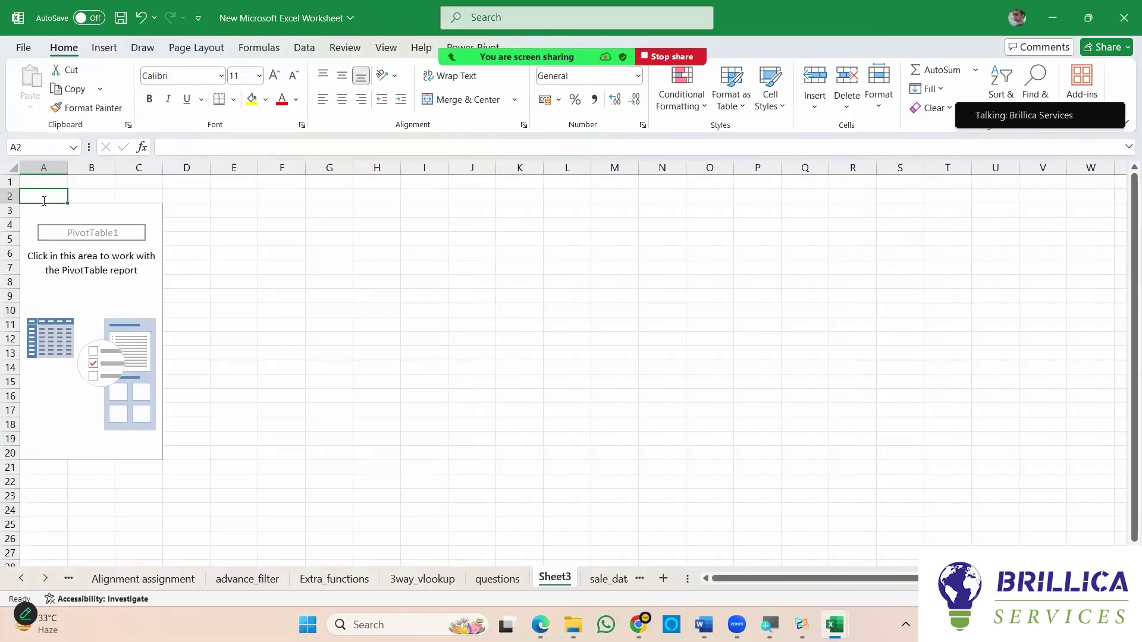
type("Overall")
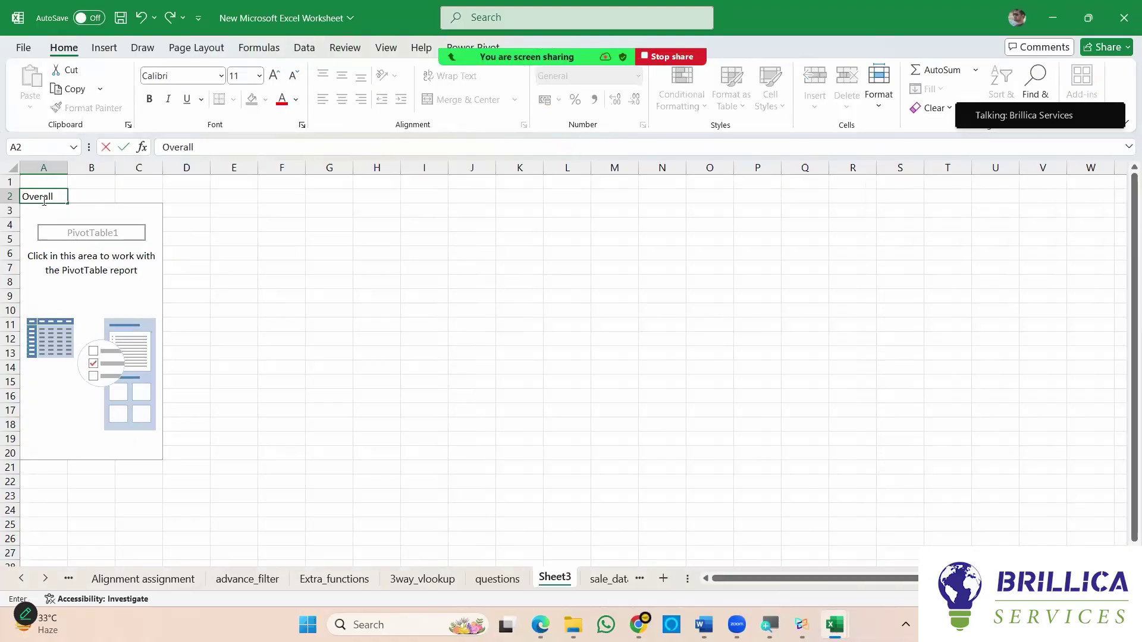
type(" sales per day")
key("Return")
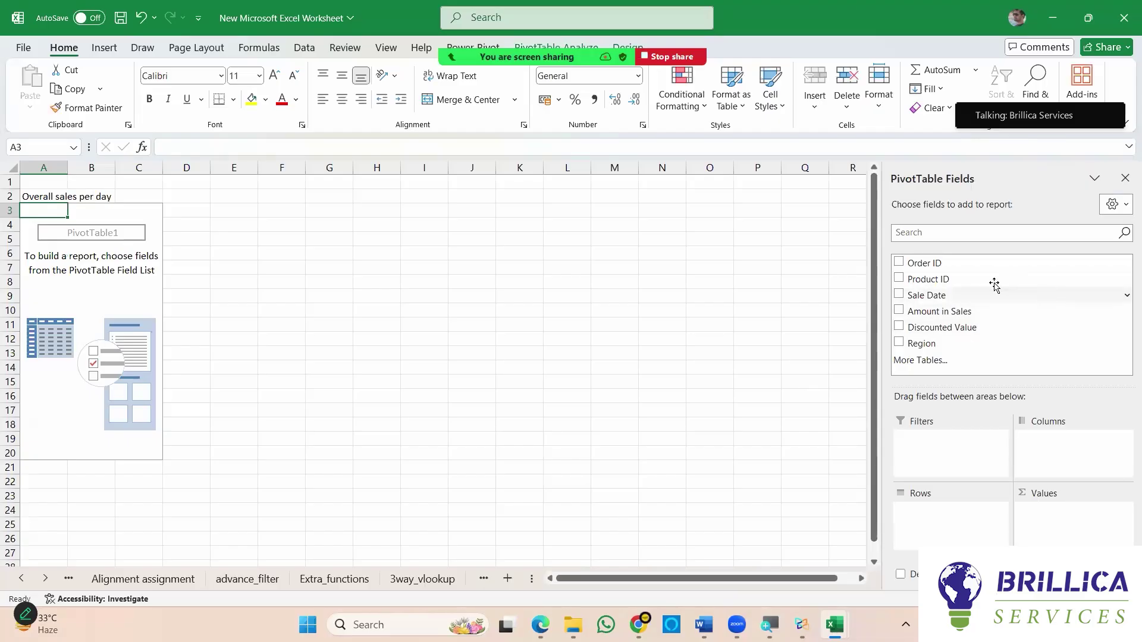
Lay out the PivotTable with only Days (Sale Date) in the rows and the sum of Amount in Sales as values.
left_click_drag(953, 295, 948, 527)
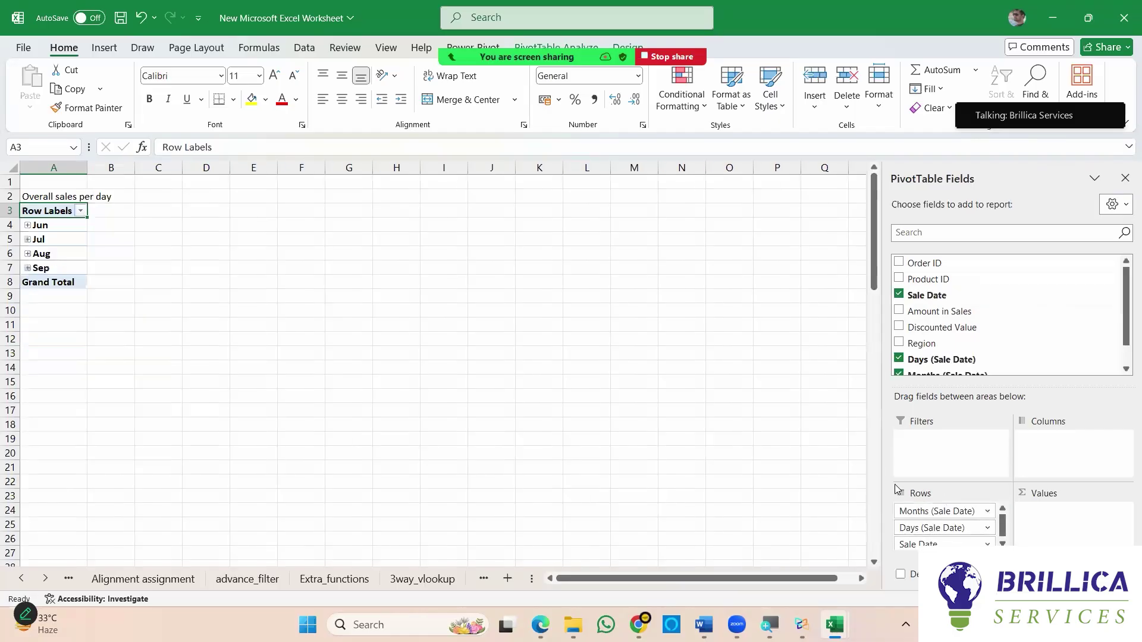
left_click(988, 511)
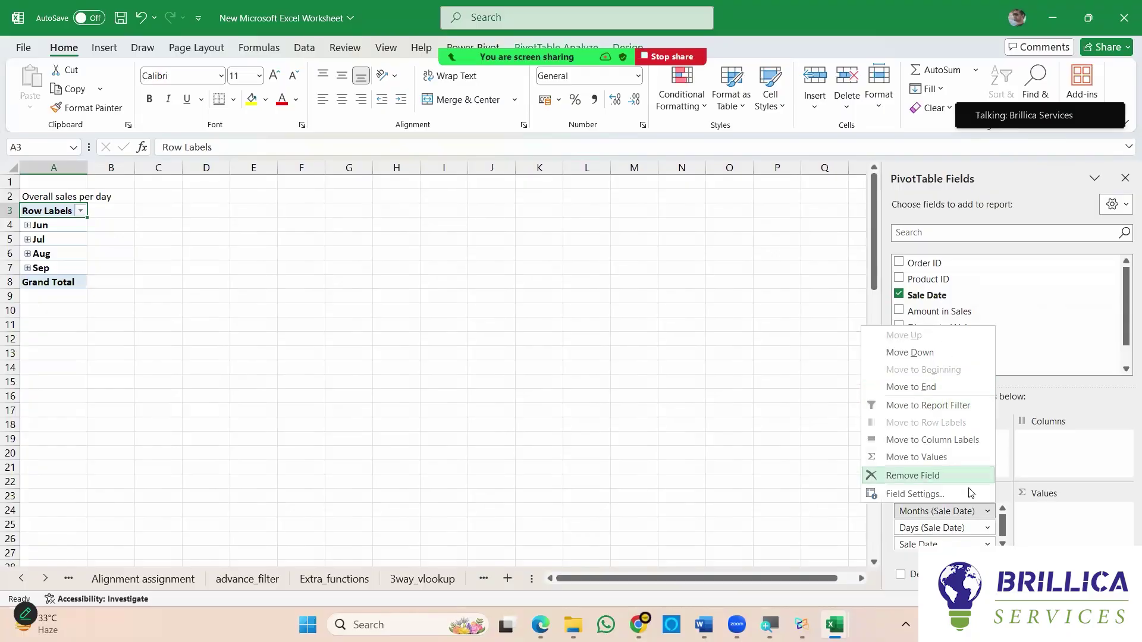
left_click(954, 472)
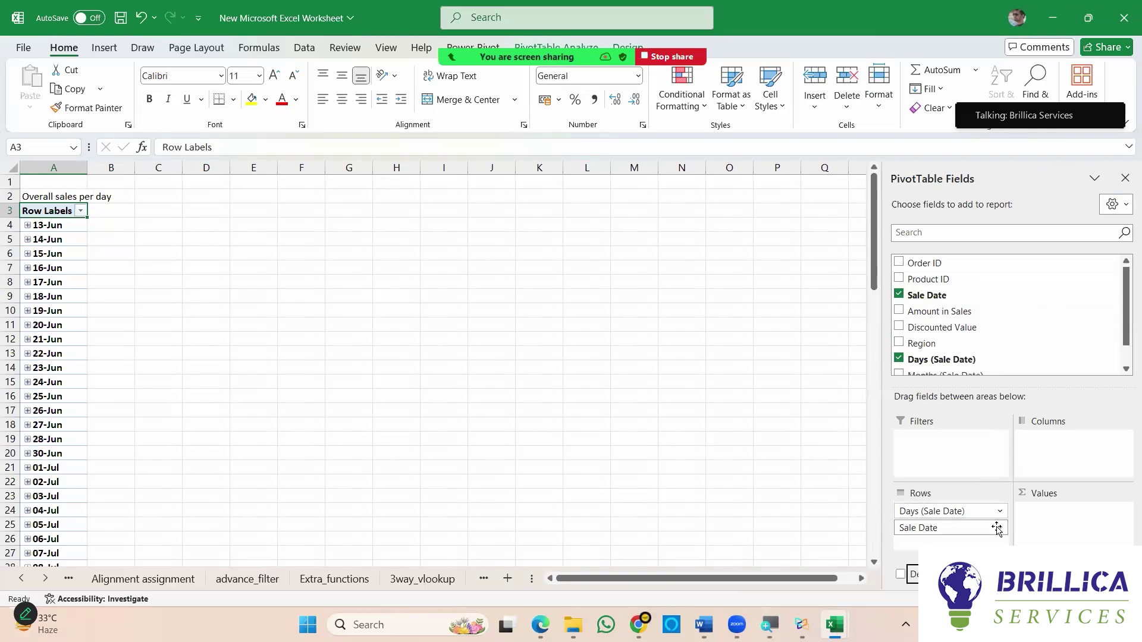
left_click(1000, 528)
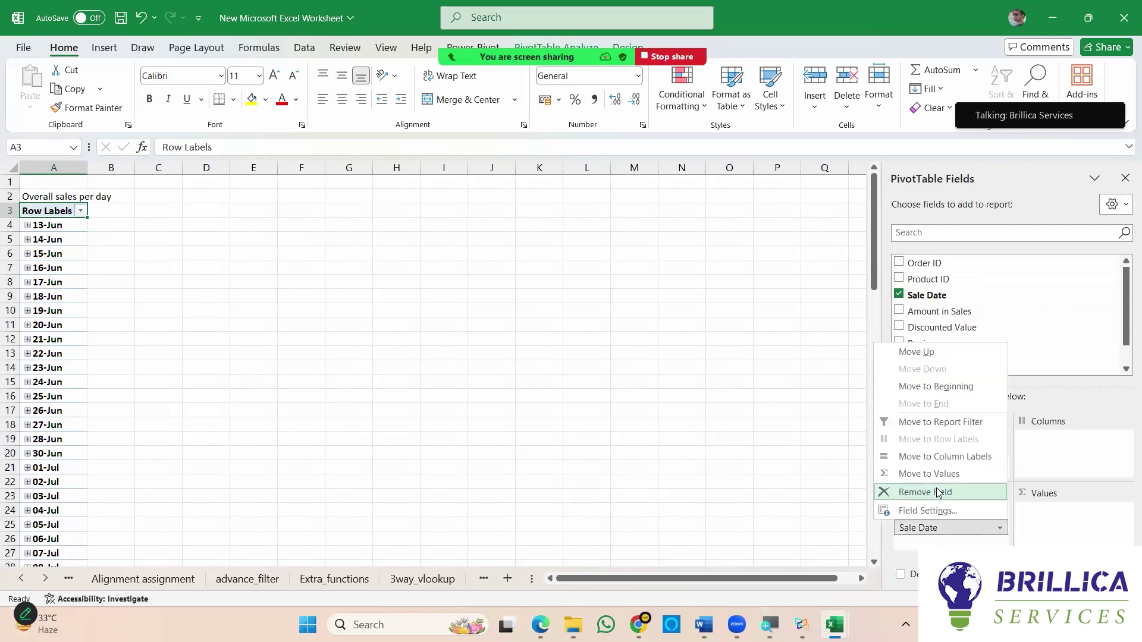
left_click(943, 493)
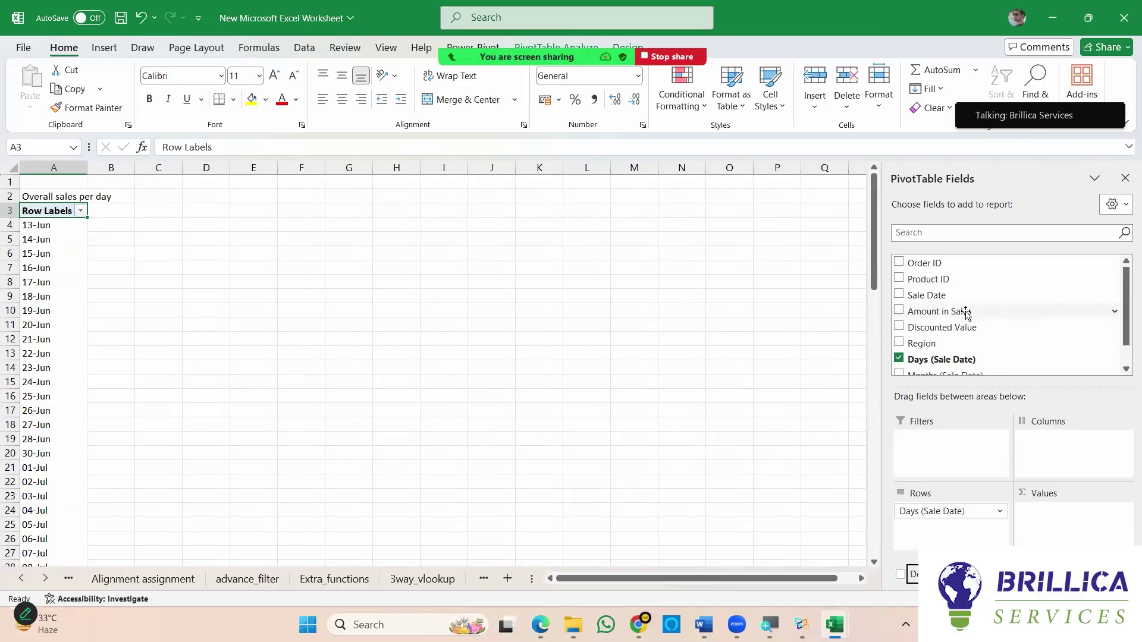
left_click_drag(964, 313, 1069, 520)
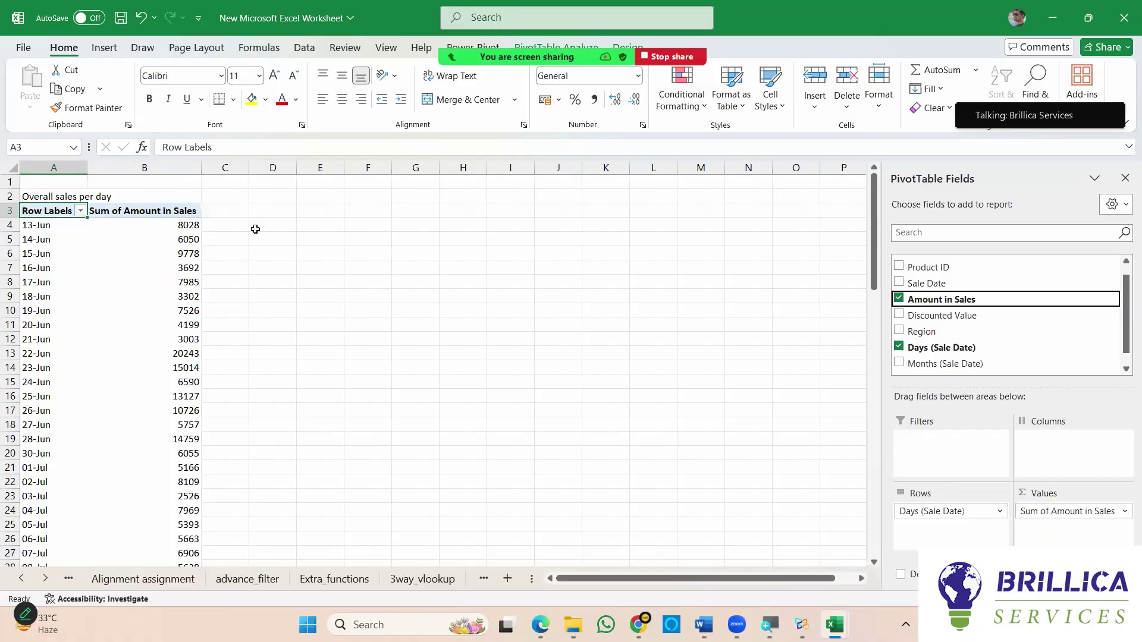
left_click_drag(874, 237, 892, 214)
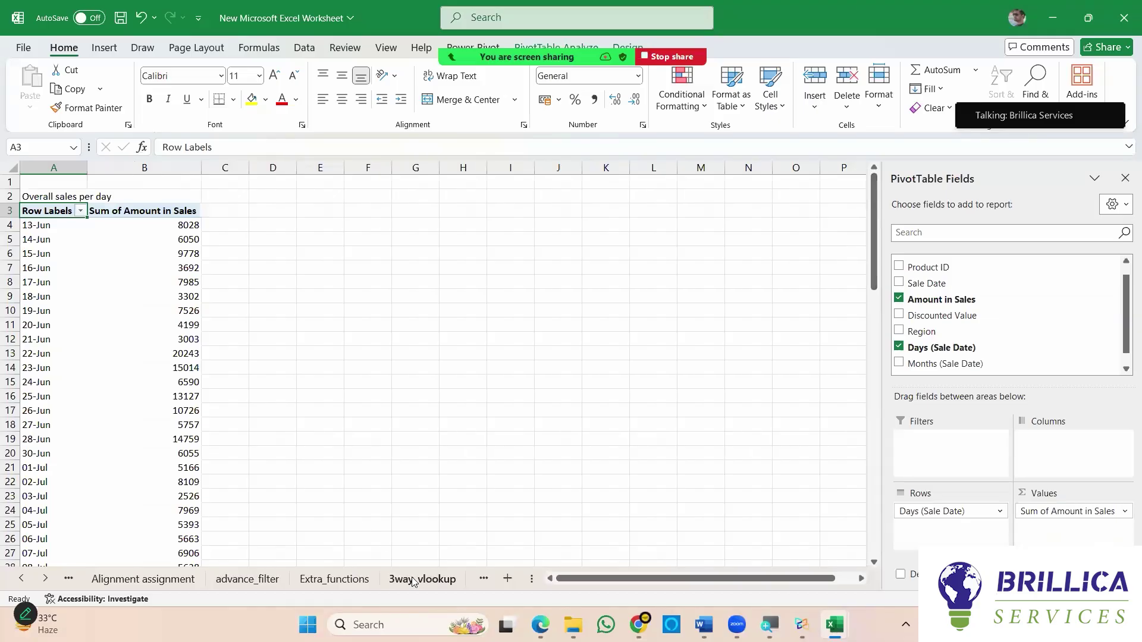
Check the next Sale Dashboard task on the questions sheet and return to the PivotTable on Sheet3.
left_click(70, 579)
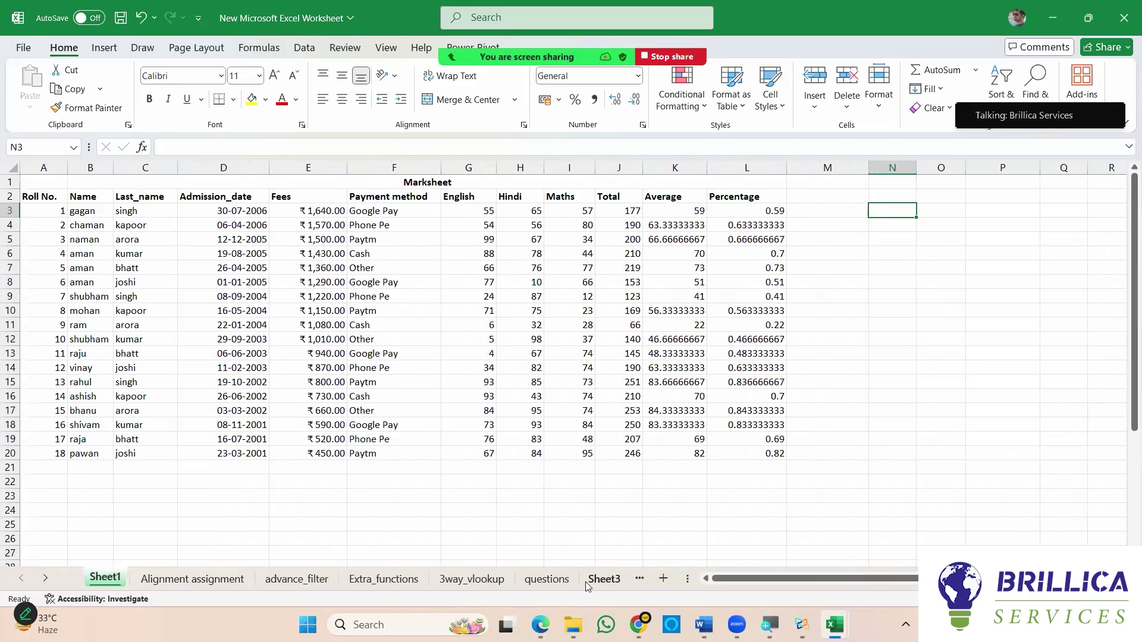
left_click(553, 579)
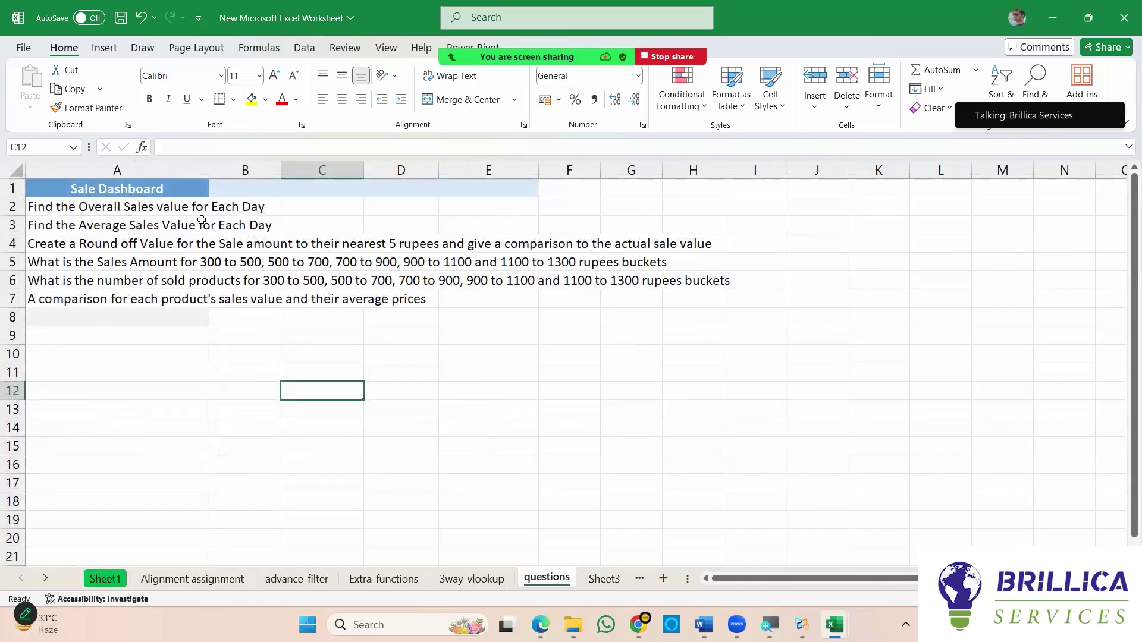
left_click(603, 579)
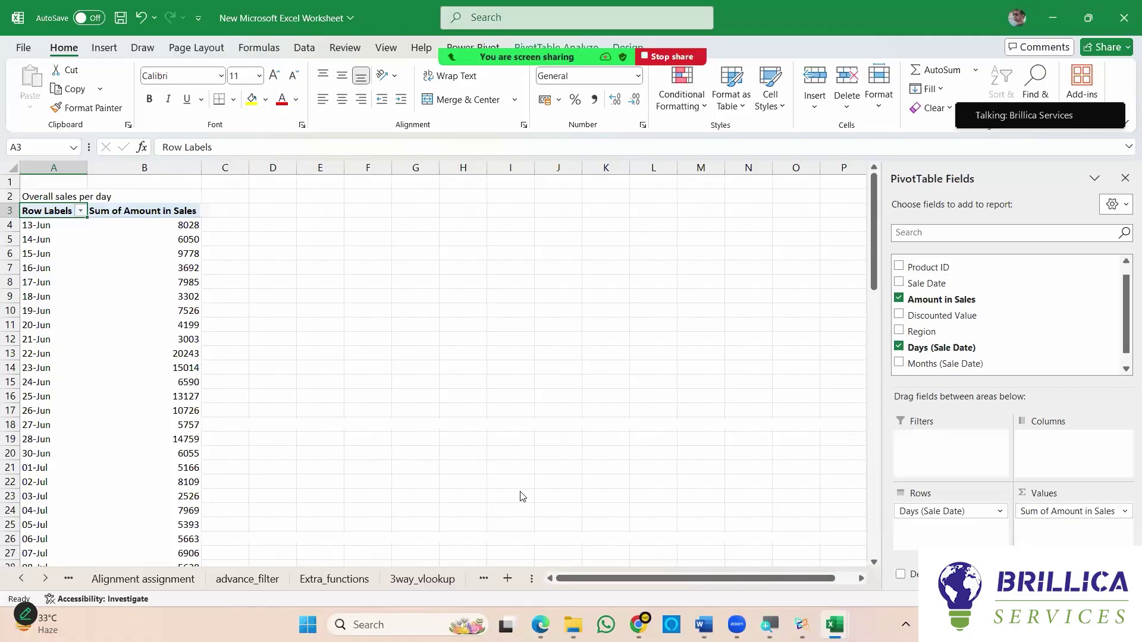
left_click(68, 578)
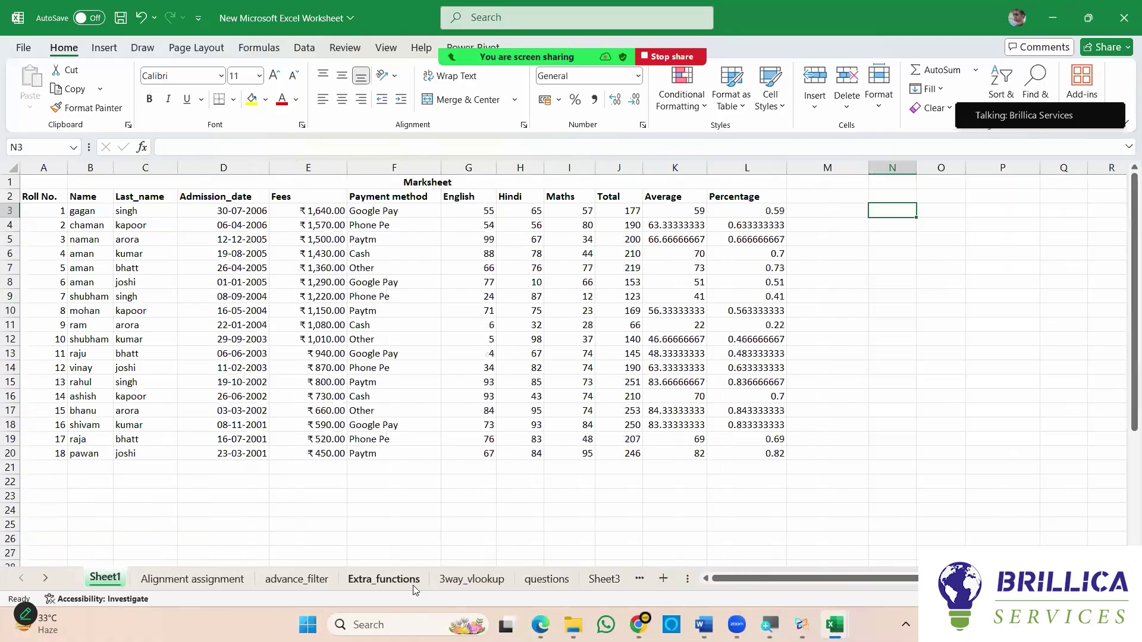
scroll(570, 581, "down", 2)
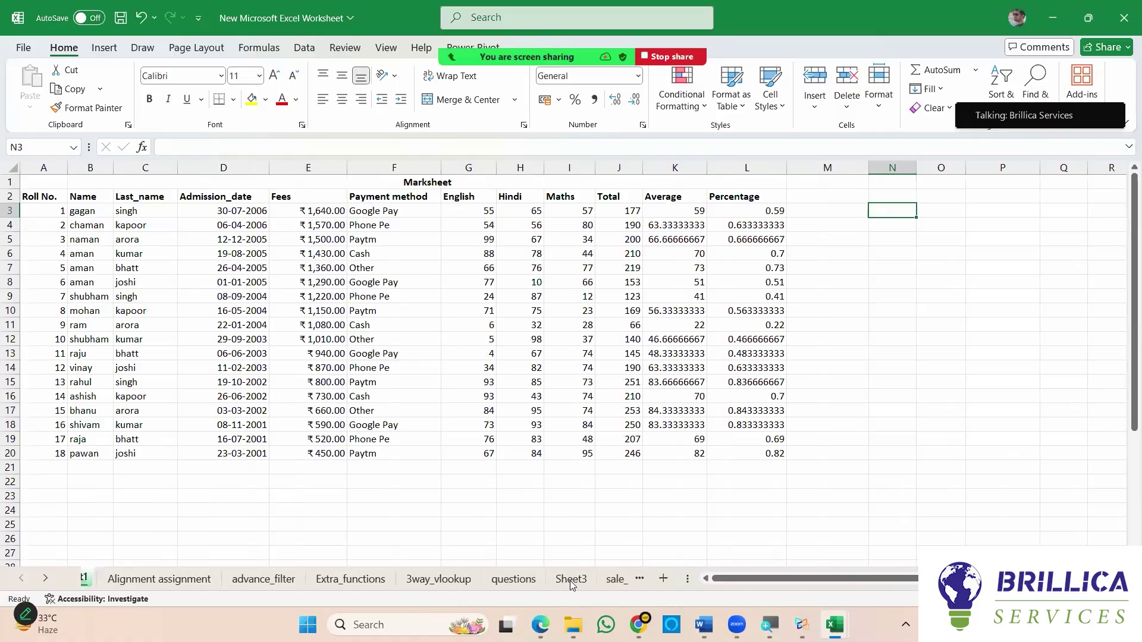
scroll(569, 581, "up", 2)
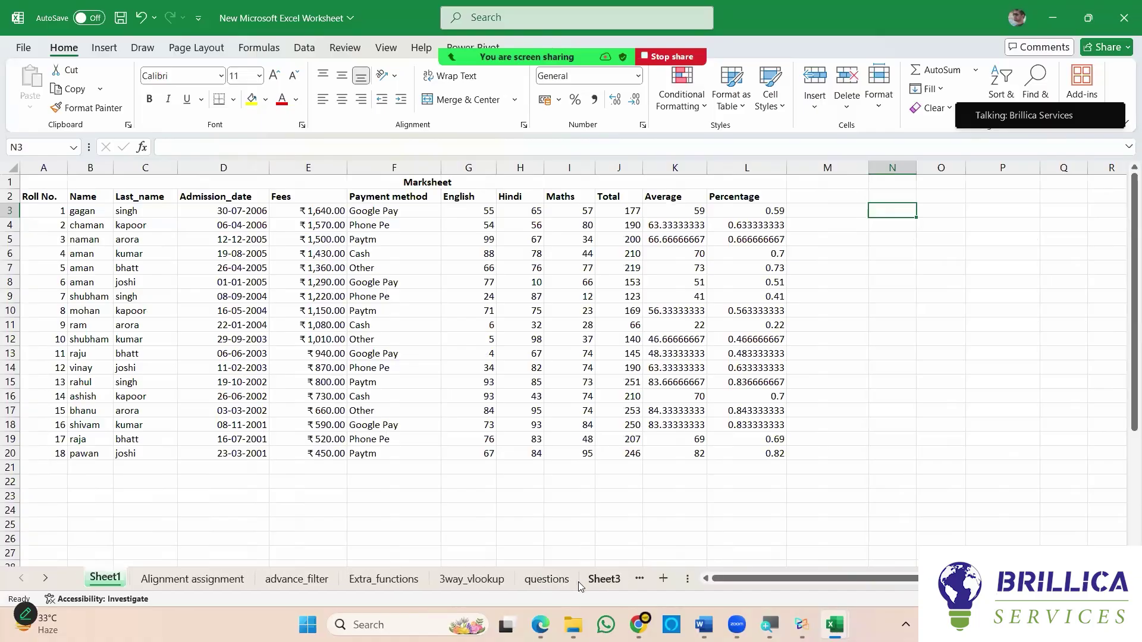
scroll(578, 581, "down", 2)
scroll(578, 582, "up", 2)
scroll(646, 582, "down", 1)
left_click(645, 582)
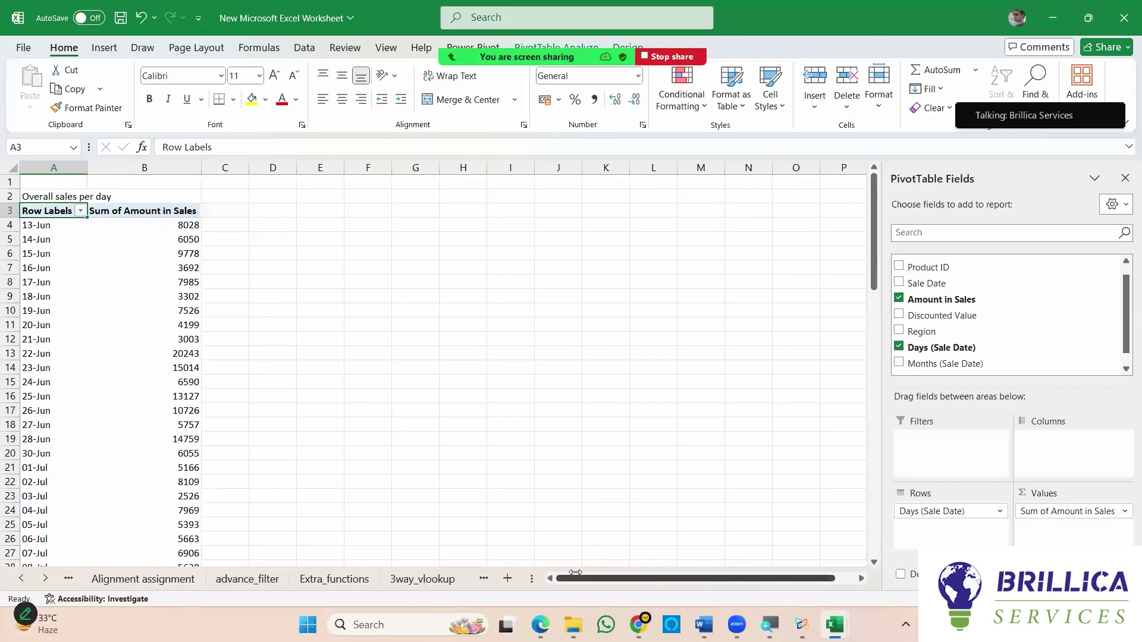
Create a second PivotTable from the sale_data table, placed on the existing Sheet3 at cell H3.
left_click(68, 587)
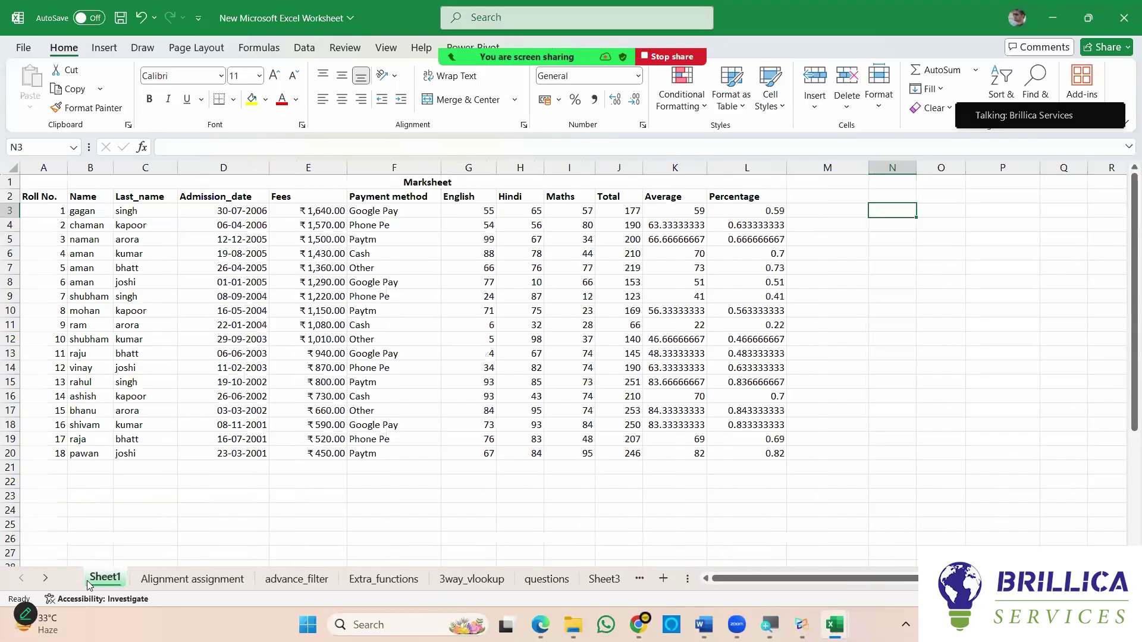
left_click(46, 583)
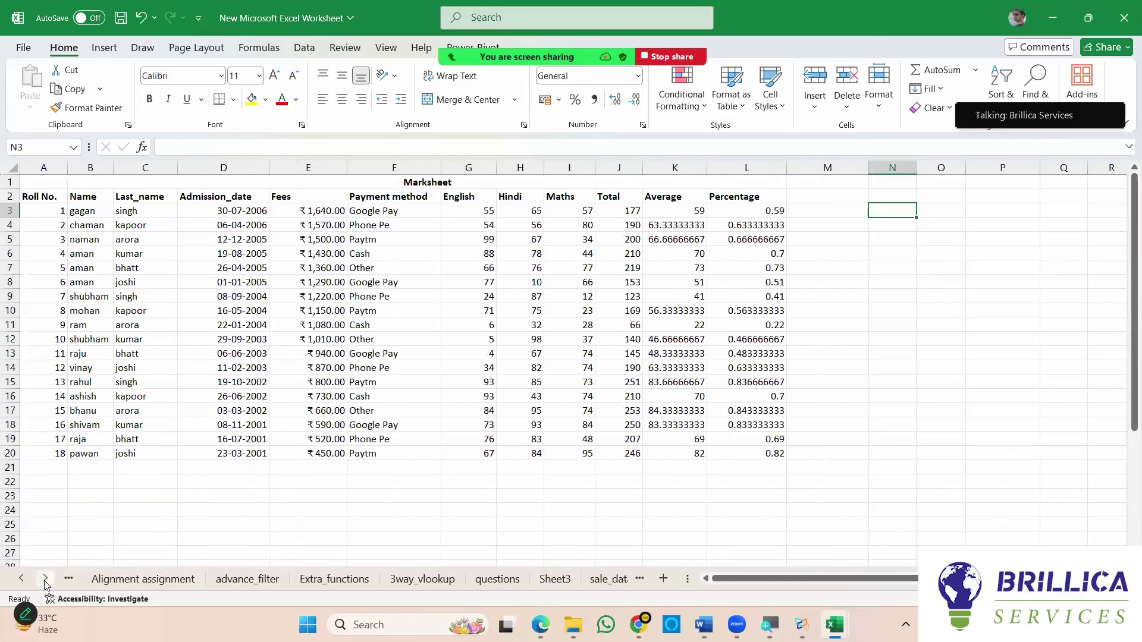
left_click(606, 579)
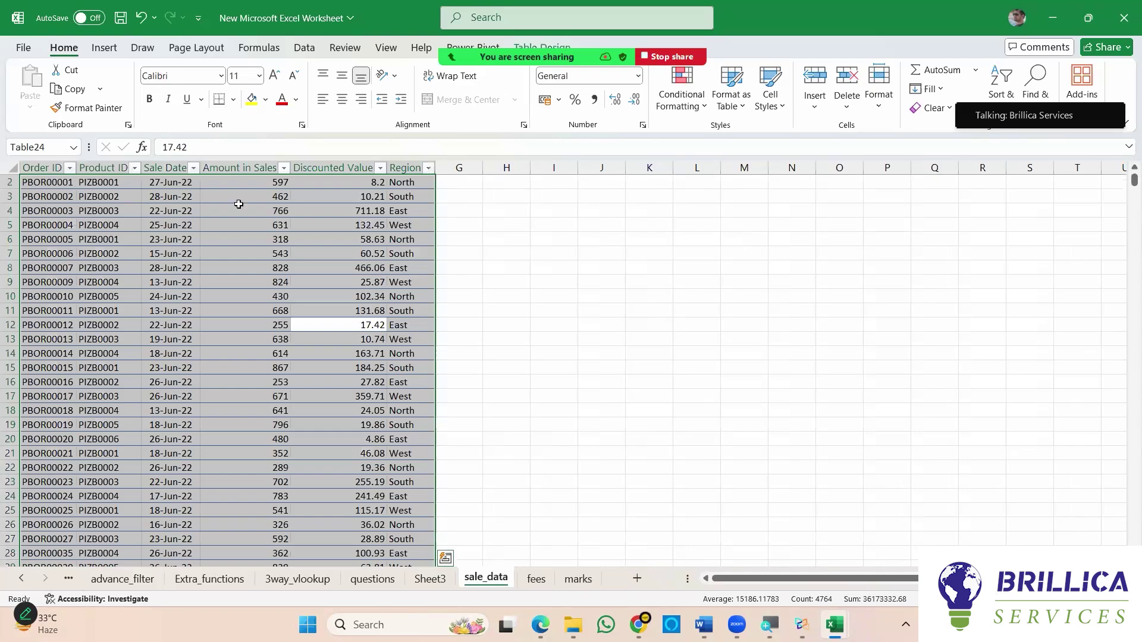
key("ctrl+q")
left_click(100, 48)
left_click(101, 48)
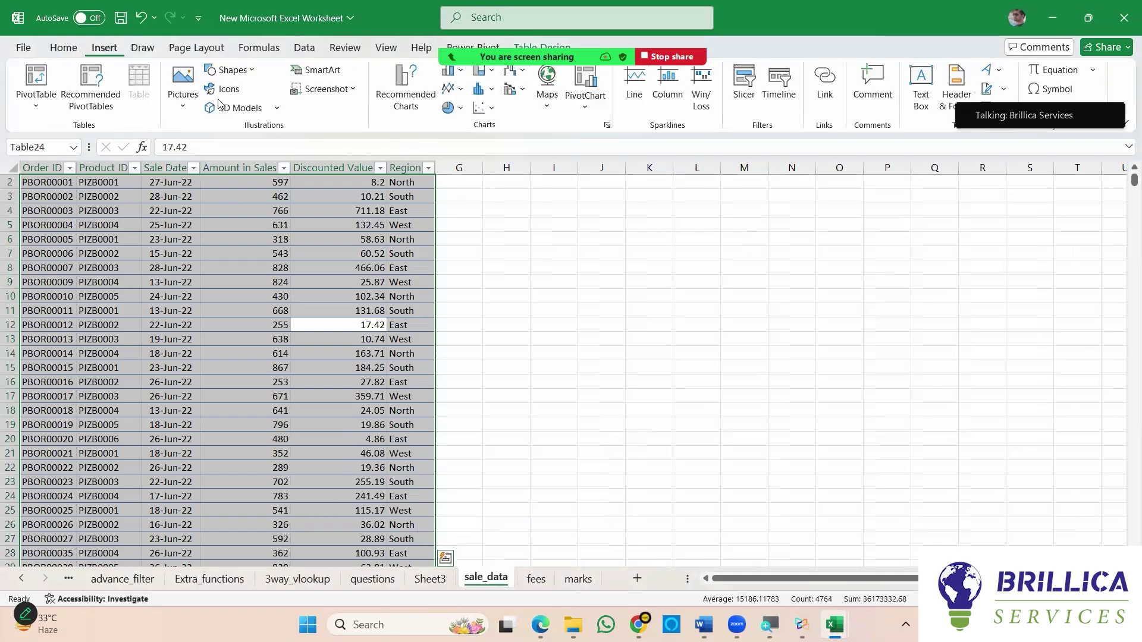
left_click(28, 82)
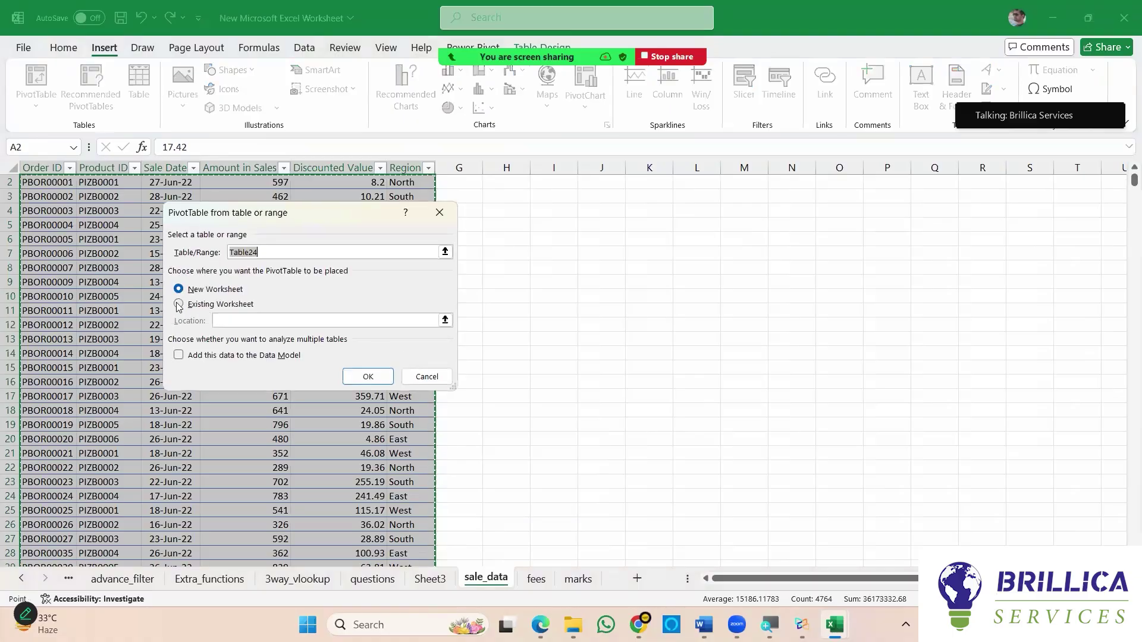
left_click(179, 304)
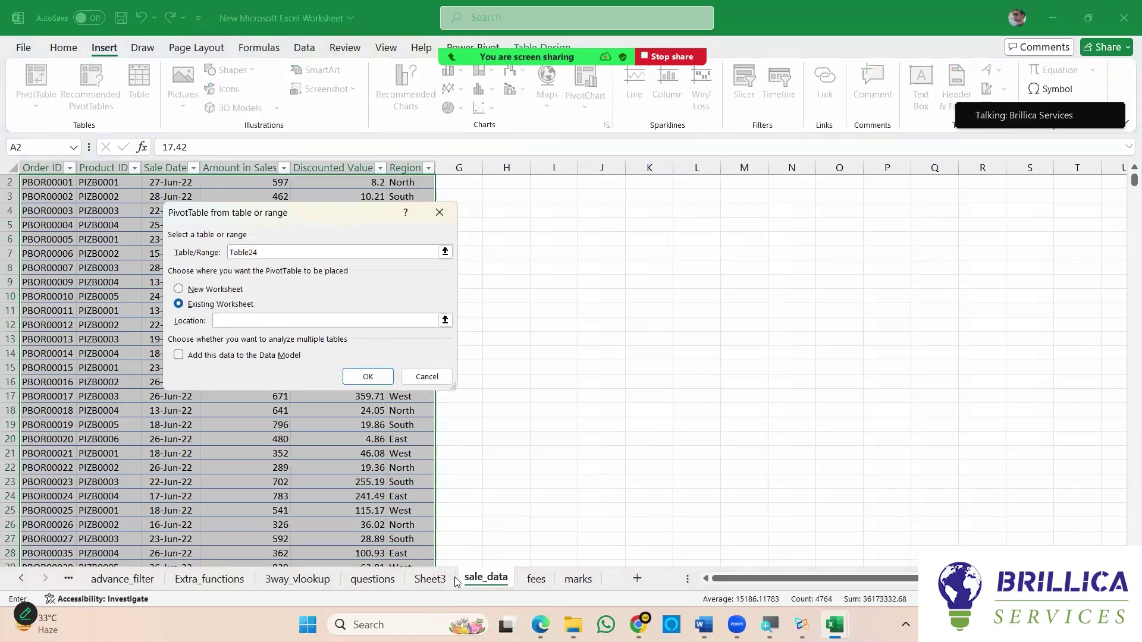
left_click(430, 580)
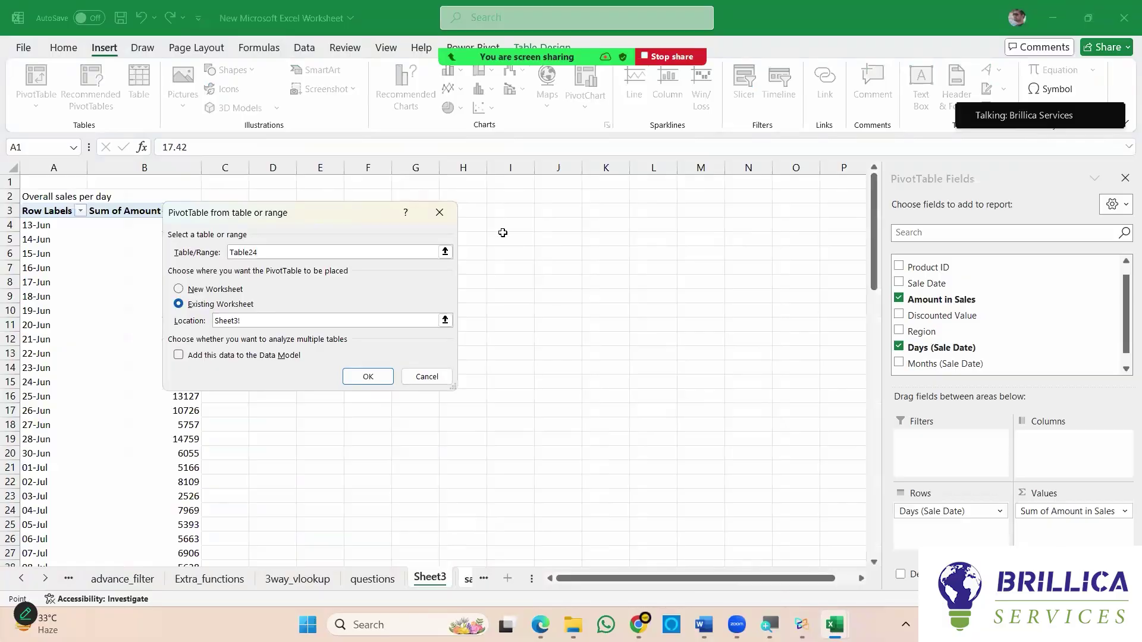
left_click(471, 212)
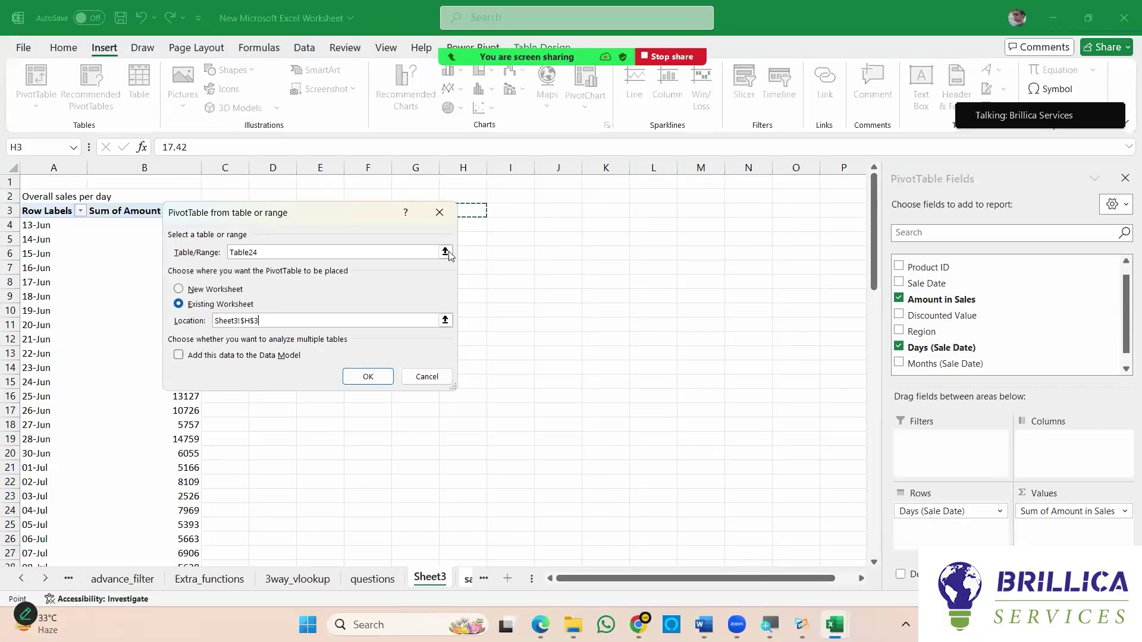
left_click(367, 376)
Enter the heading "avg sales per day" in cell H2 above the new PivotTable.
left_click(460, 192)
type("avg sales per day")
key("Return")
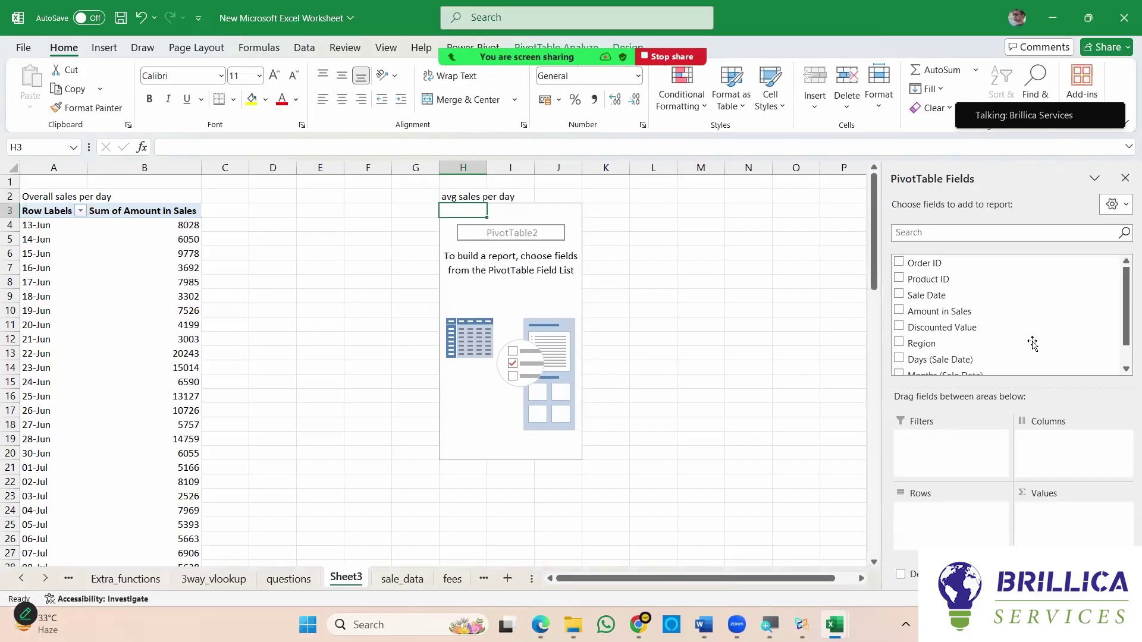
Add Sale Date to the second PivotTable's rows and keep only the Days (Sale Date) grouping.
left_click_drag(940, 295, 957, 534)
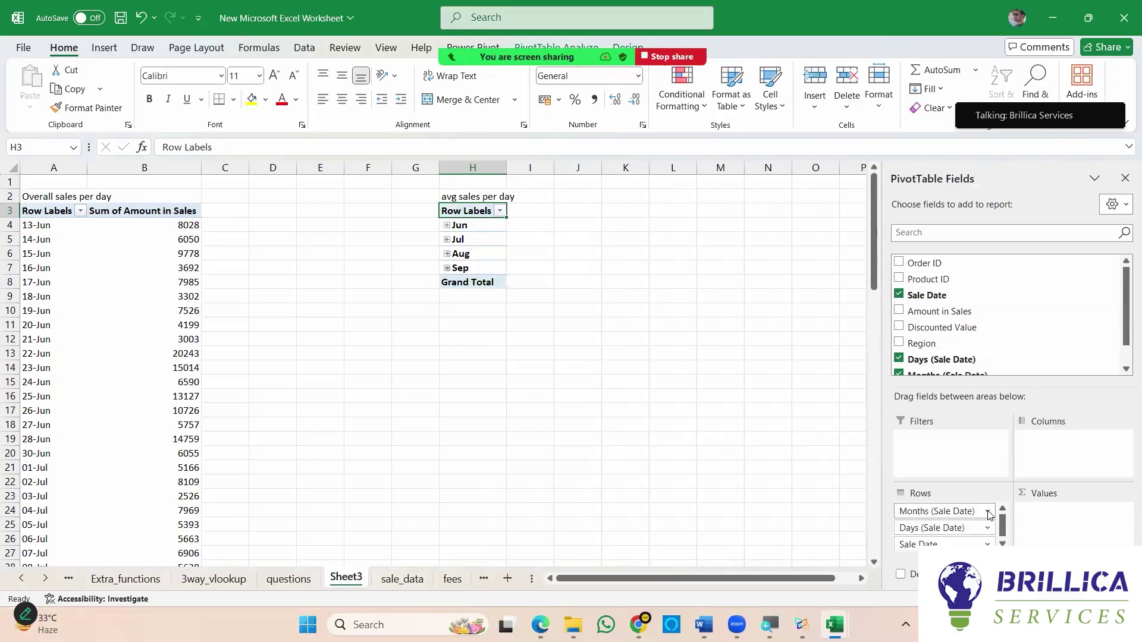
left_click(986, 511)
left_click(947, 475)
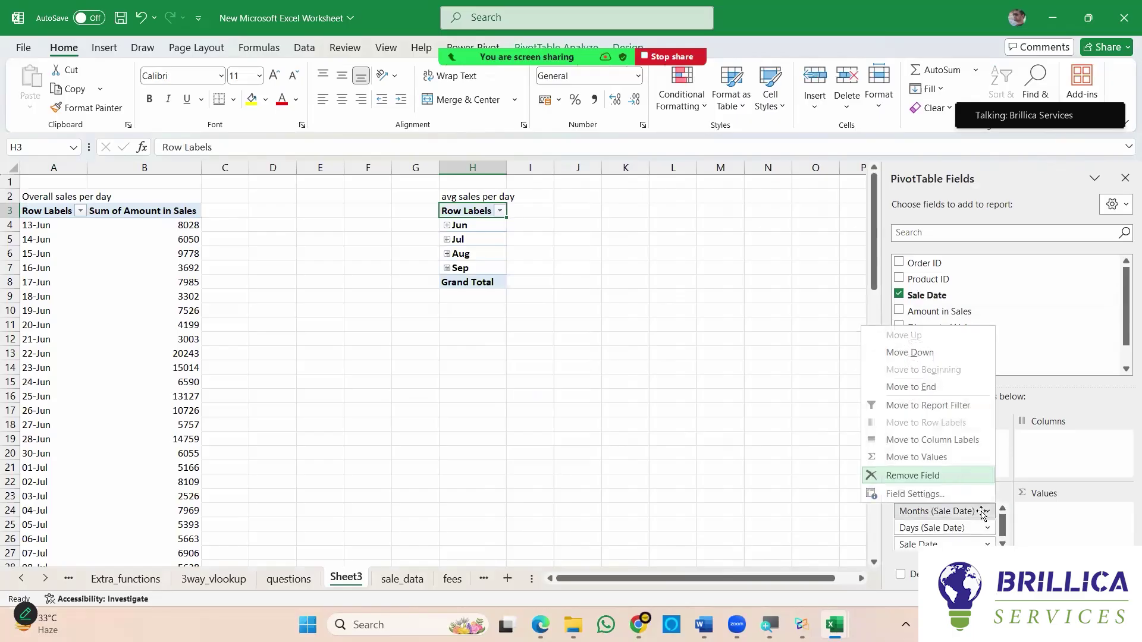
left_click(1001, 529)
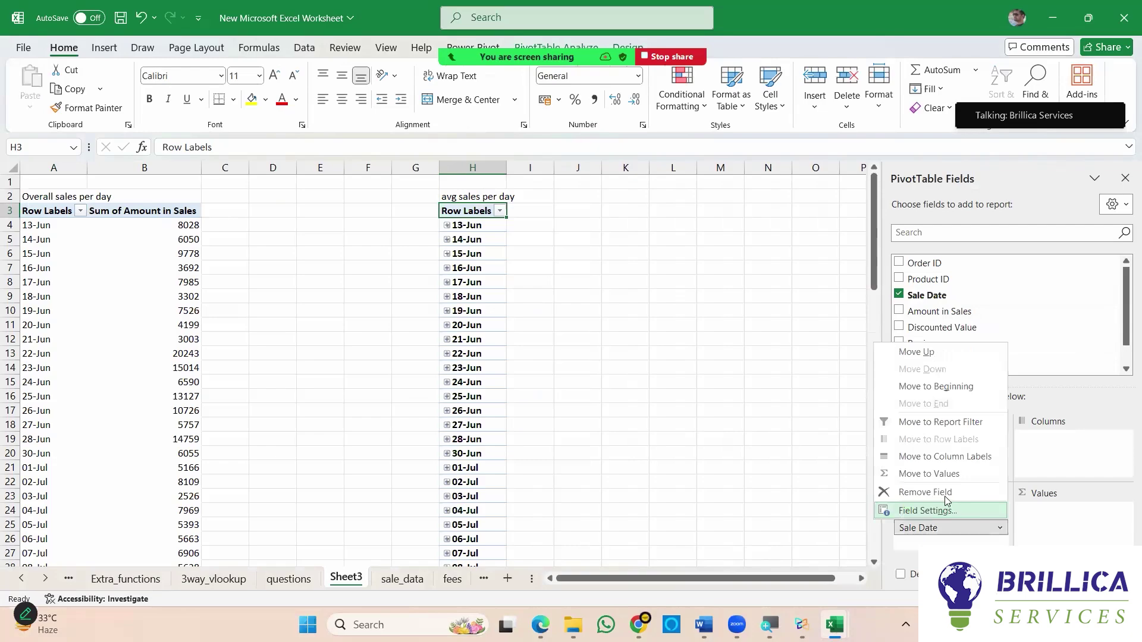
left_click(952, 493)
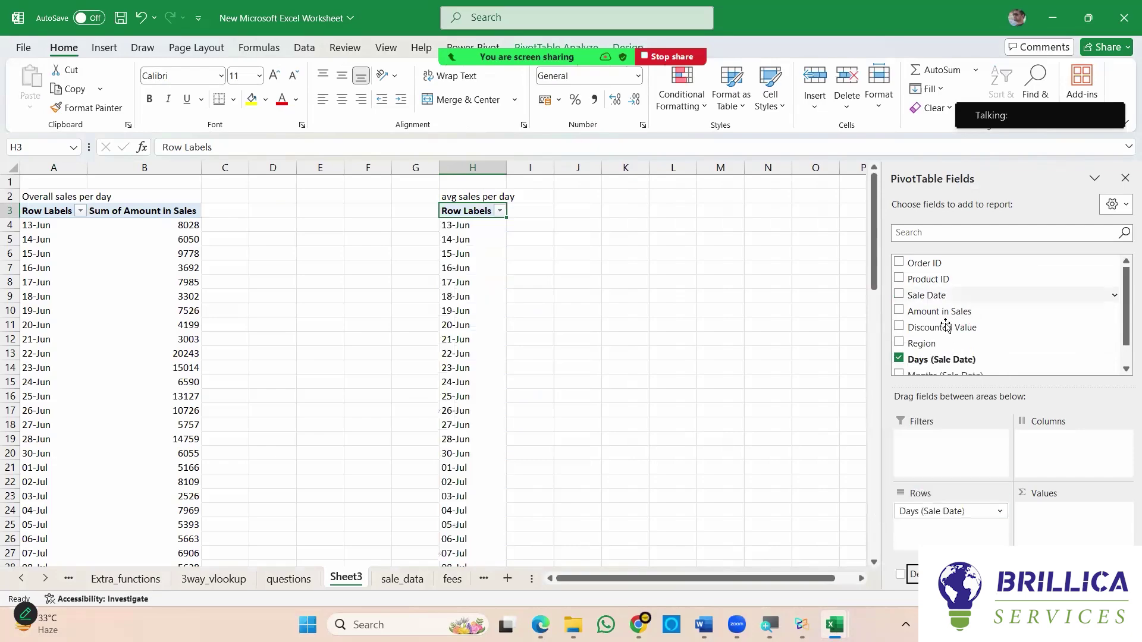
Add Amount in Sales to the second PivotTable's values and summarize it by Average.
left_click_drag(942, 313, 1067, 529)
left_click(1124, 512)
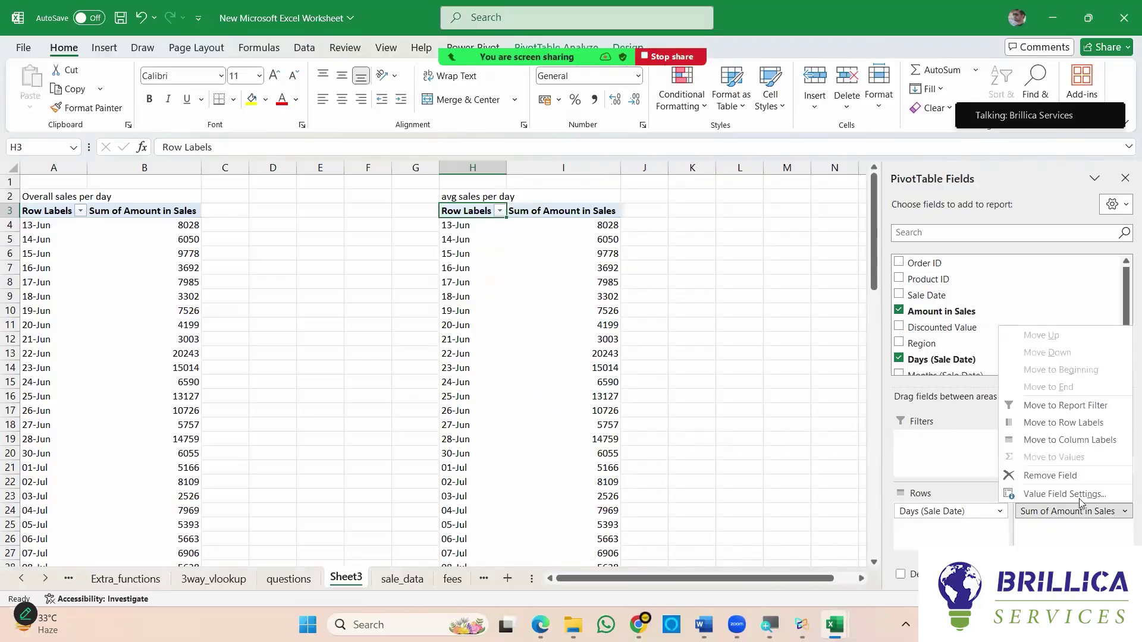
left_click(1063, 494)
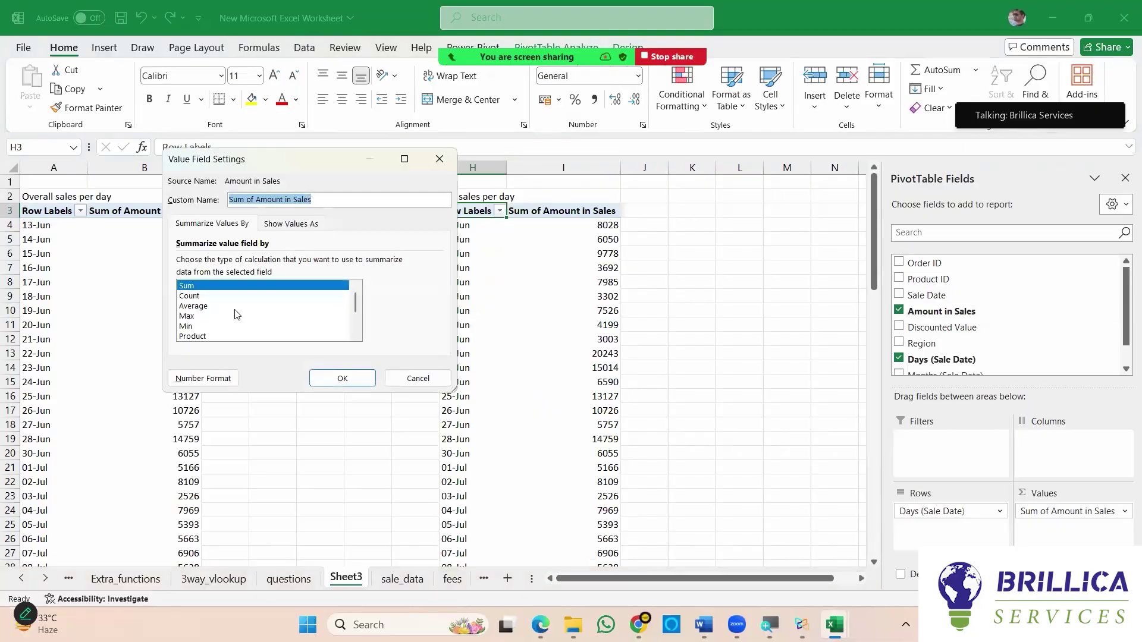
left_click(198, 306)
left_click(343, 378)
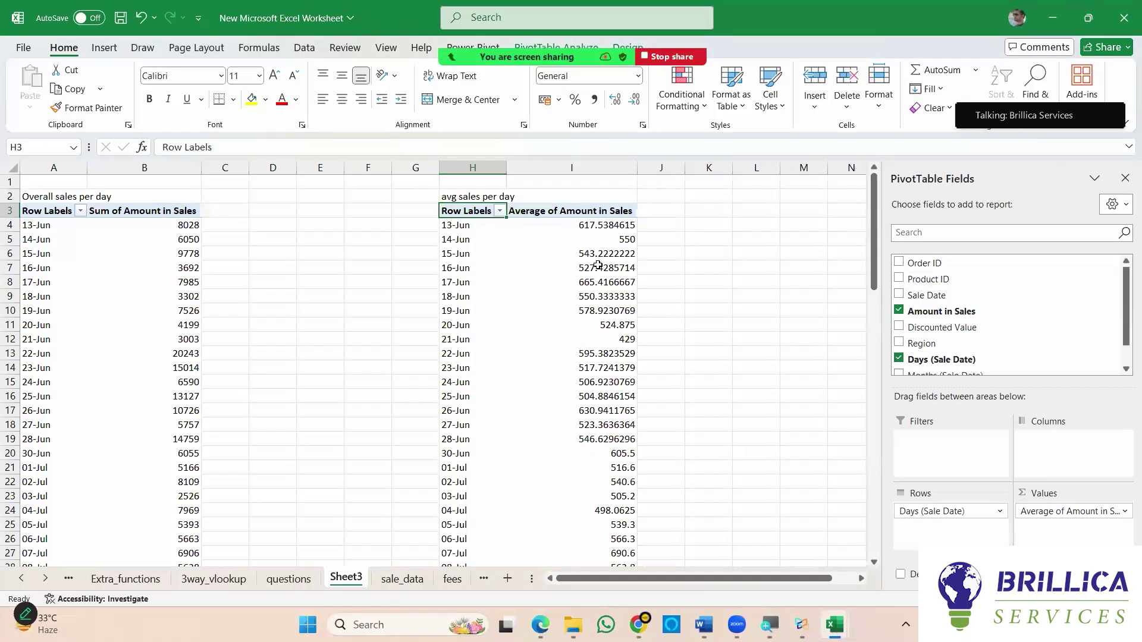
Check the next task on the questions sheet and create a third PivotTable from the sale_data table at cell A91 of Sheet3.
left_click(288, 579)
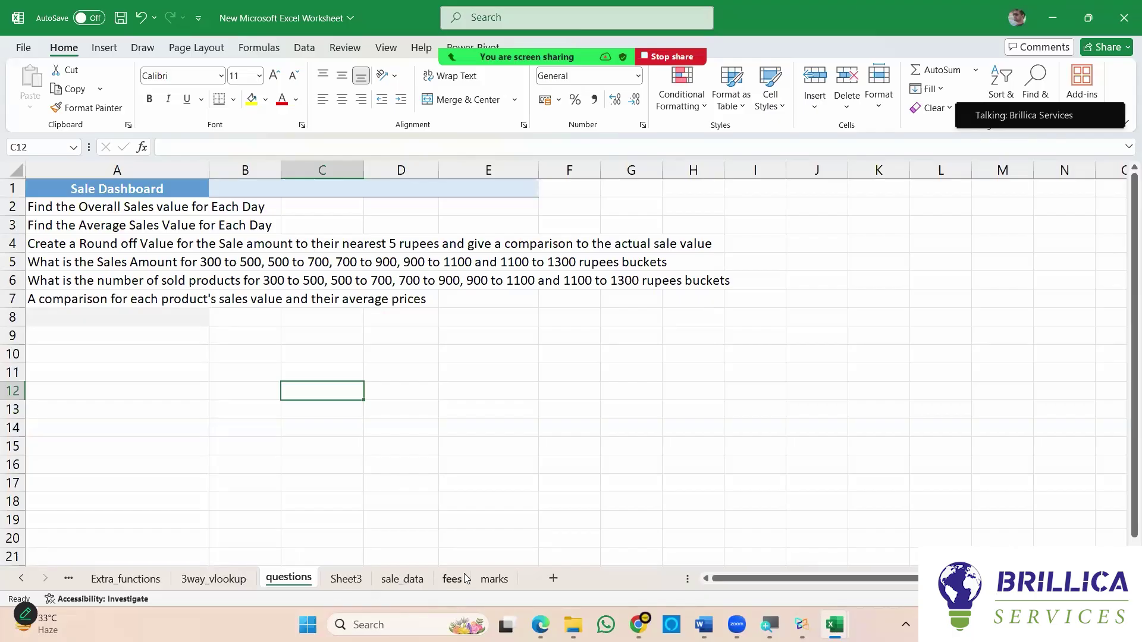
left_click(337, 580)
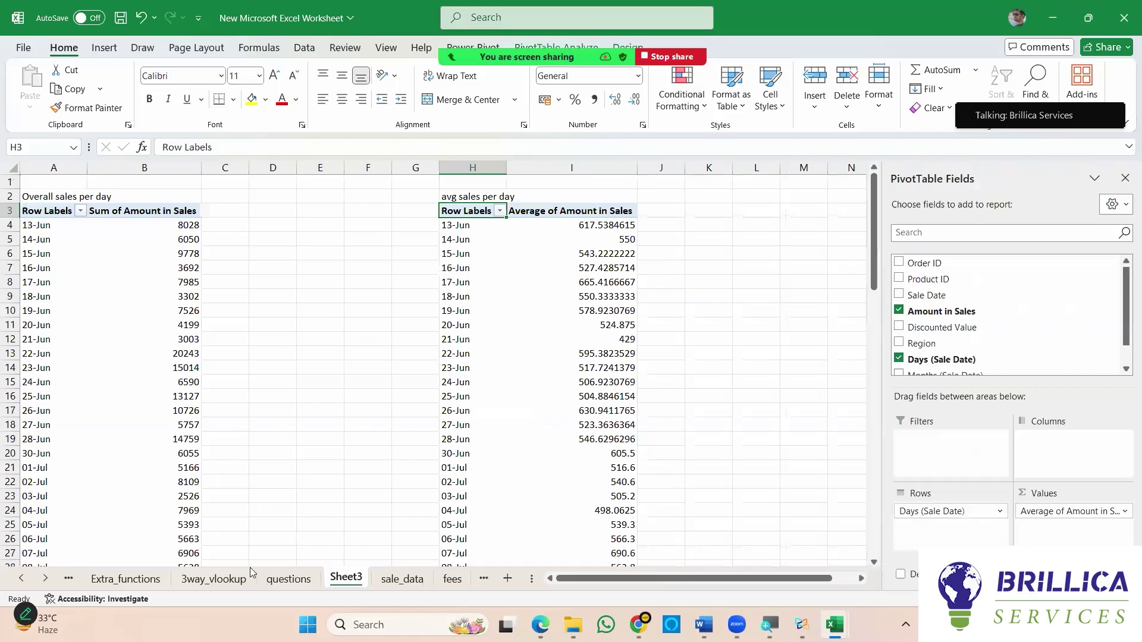
left_click(402, 580)
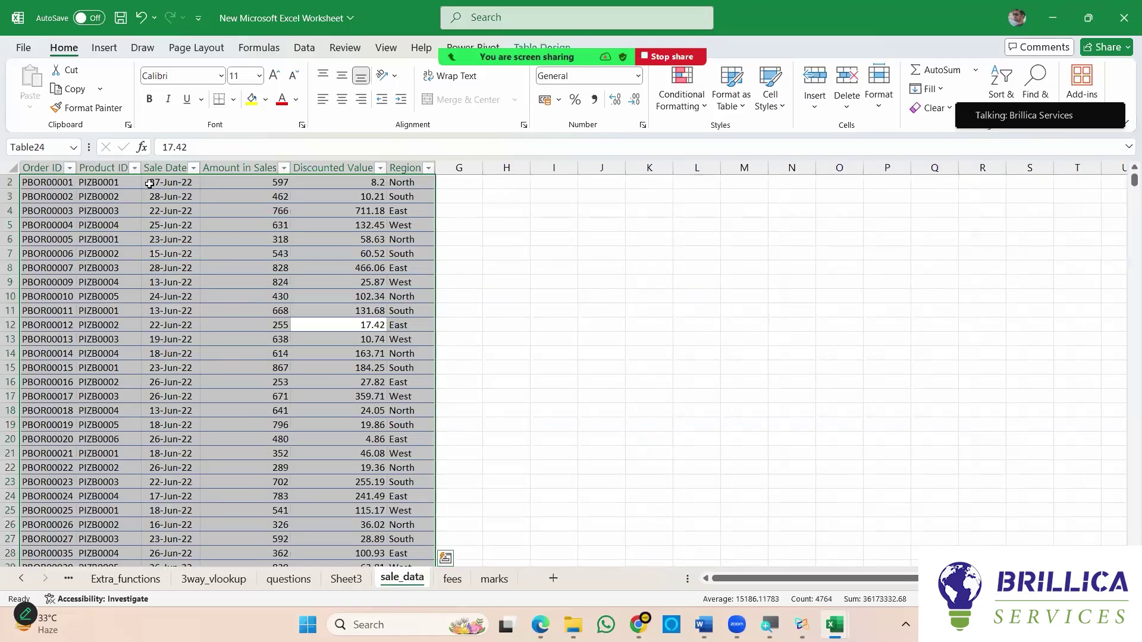
left_click(104, 50)
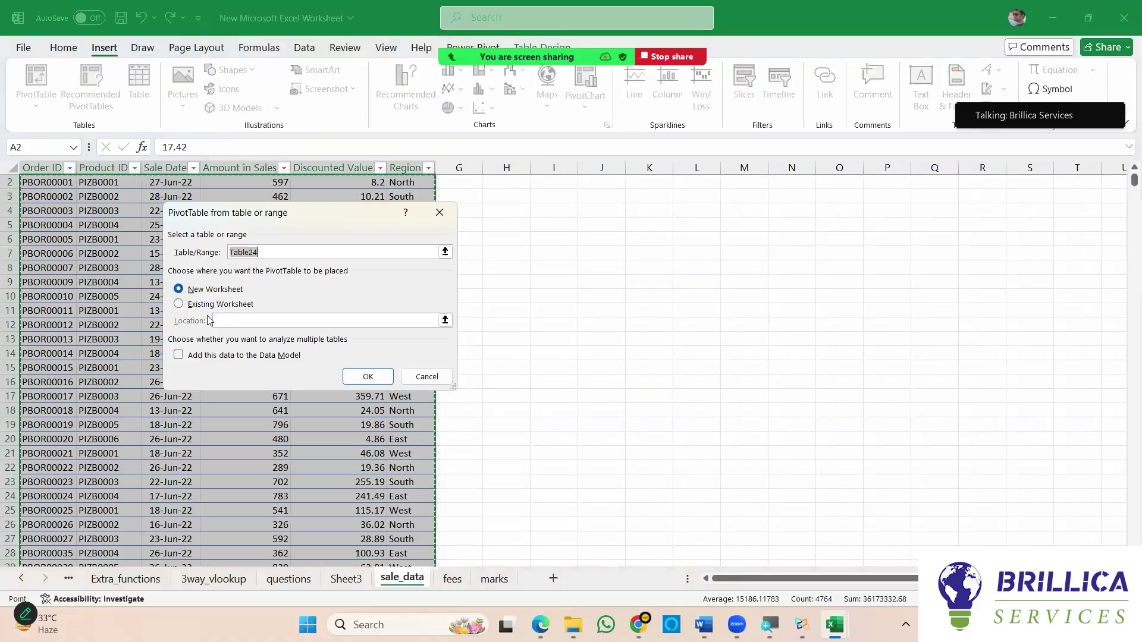
left_click(179, 303)
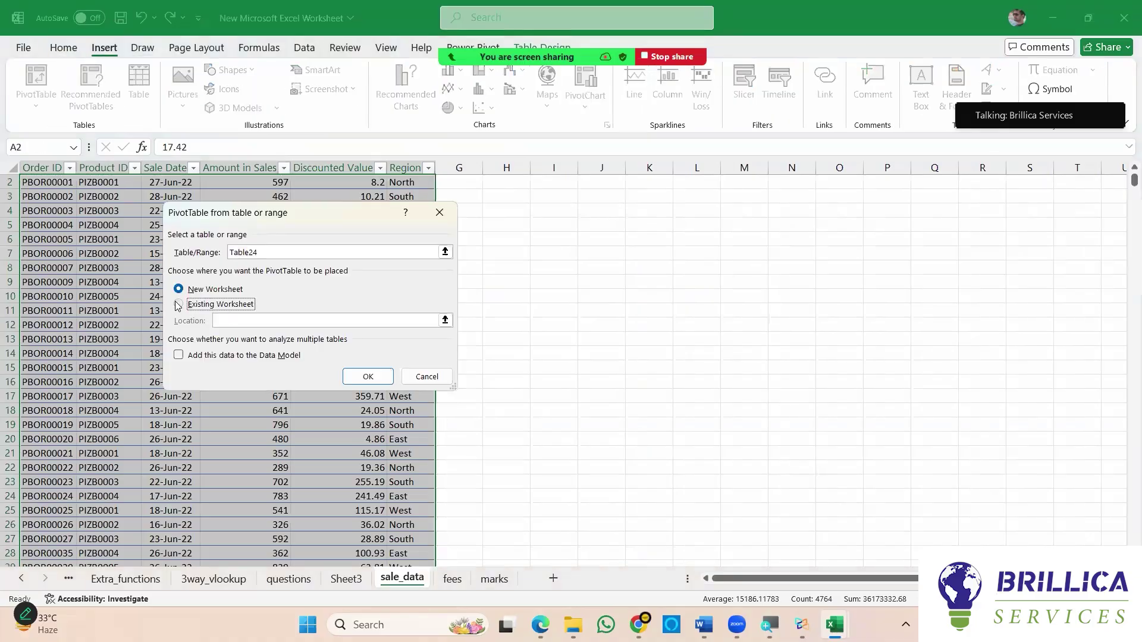
left_click(346, 578)
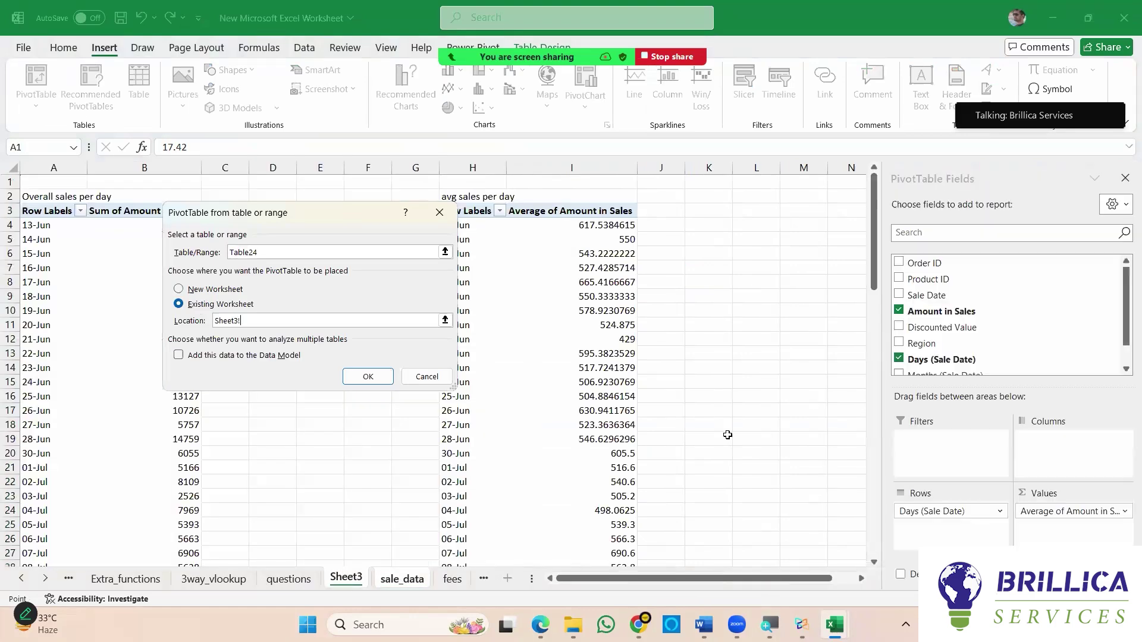
left_click_drag(875, 240, 875, 512)
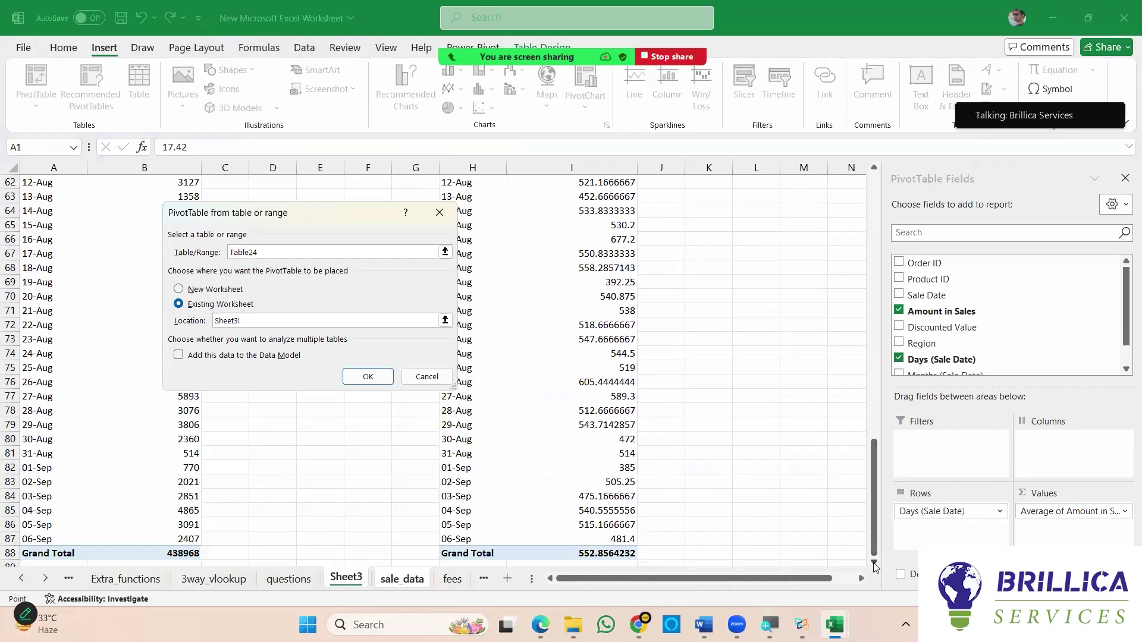
scroll(873, 565, "down", 4)
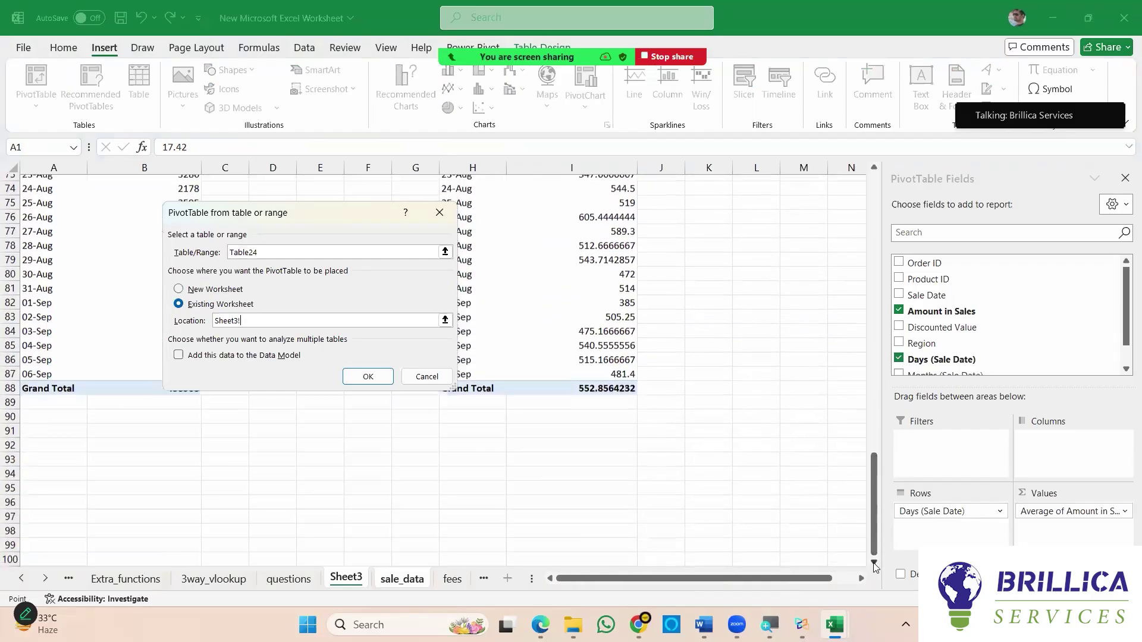
left_click(43, 412)
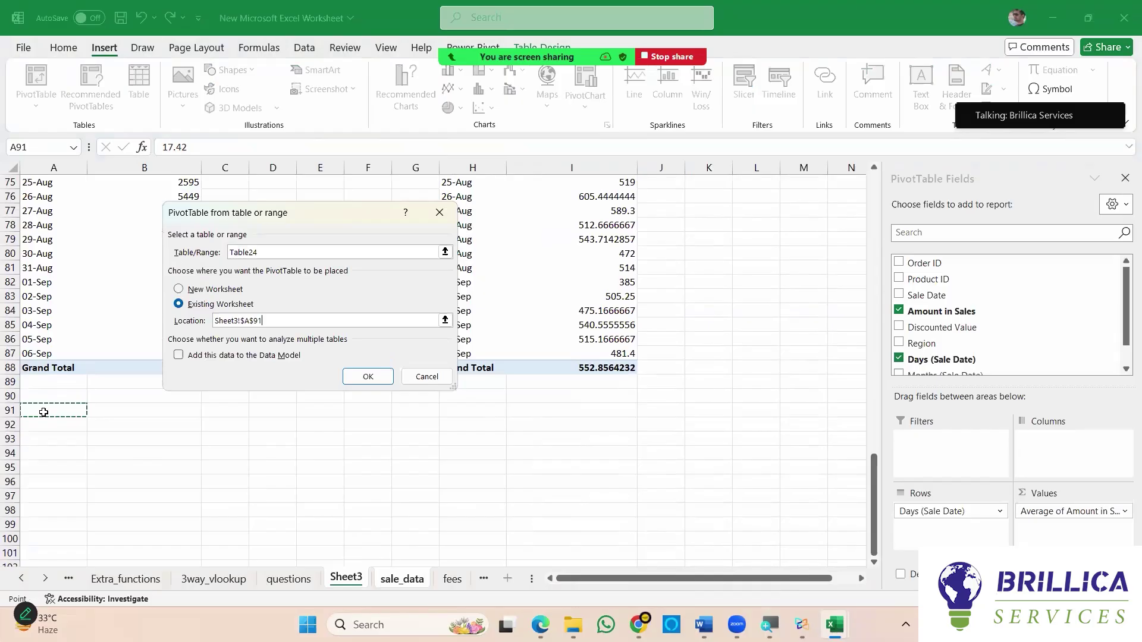
left_click(361, 377)
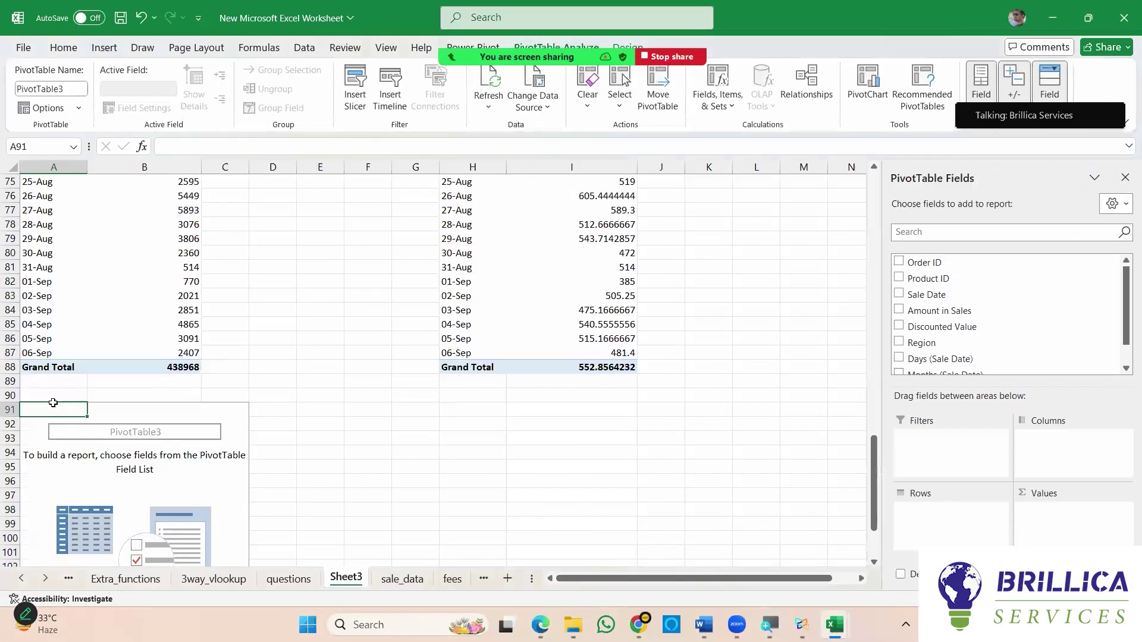
Enter the heading "comparison of values" in cell A90 above the third PivotTable.
left_click(53, 402)
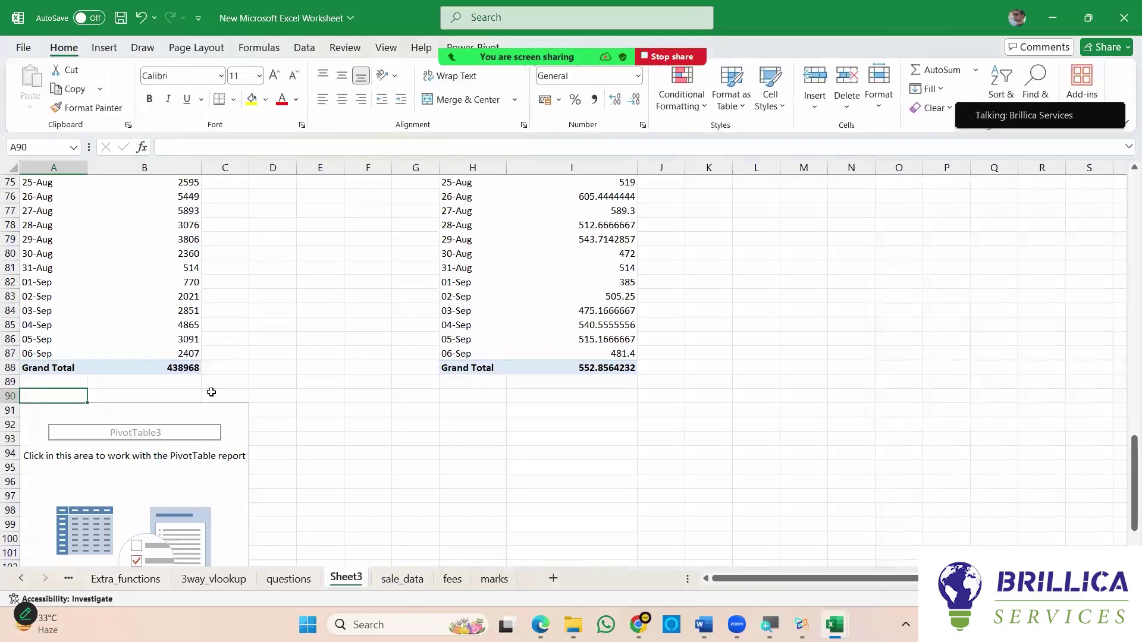
type("compar")
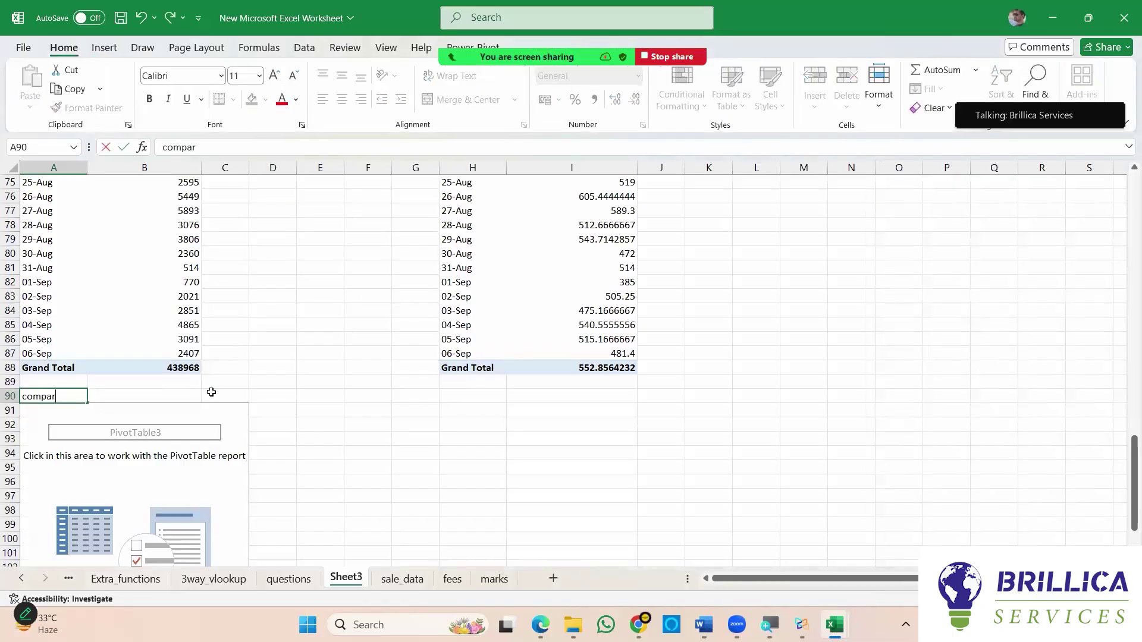
type("ison of values")
key("Return")
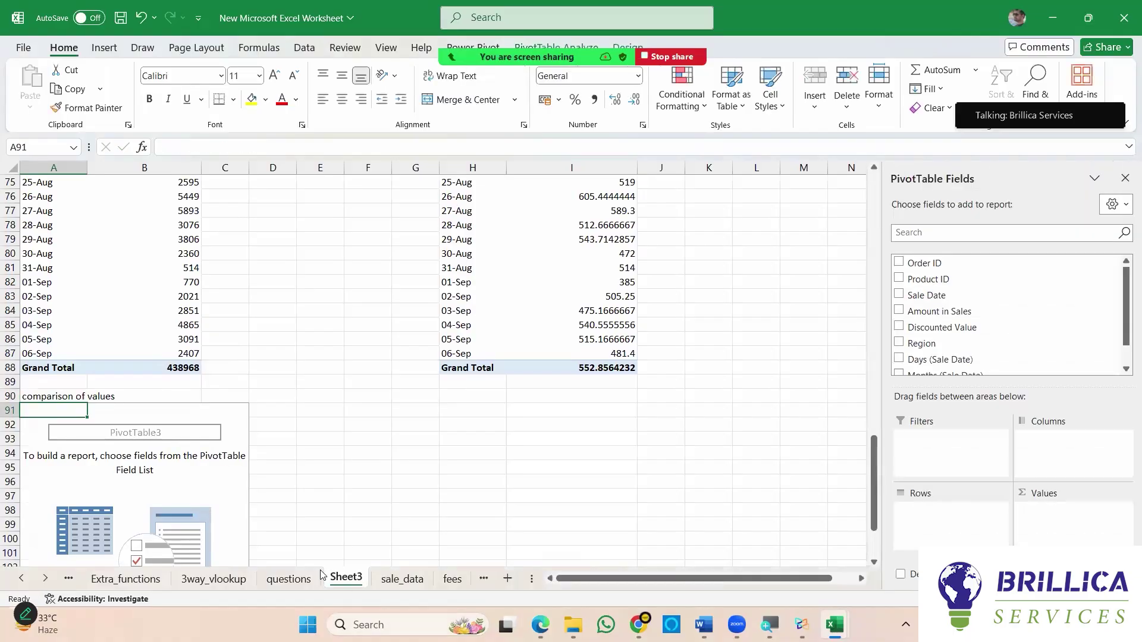
Reread the rounding task on the questions sheet and add Amount in Sales to the third PivotTable's rows.
left_click(289, 578)
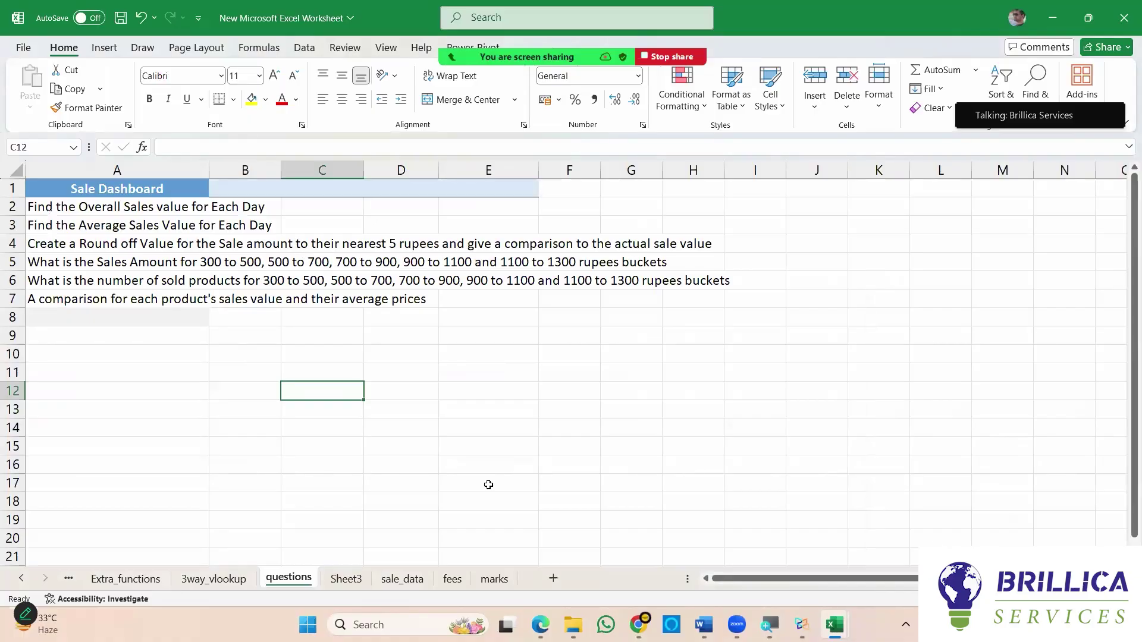
left_click(345, 578)
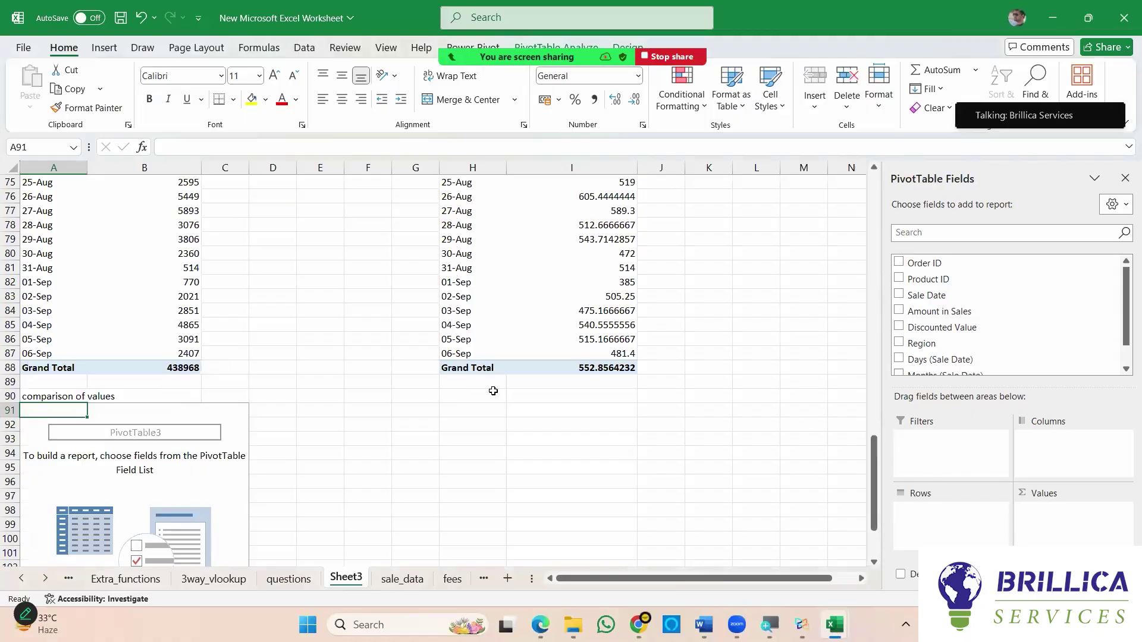
left_click_drag(986, 313, 951, 530)
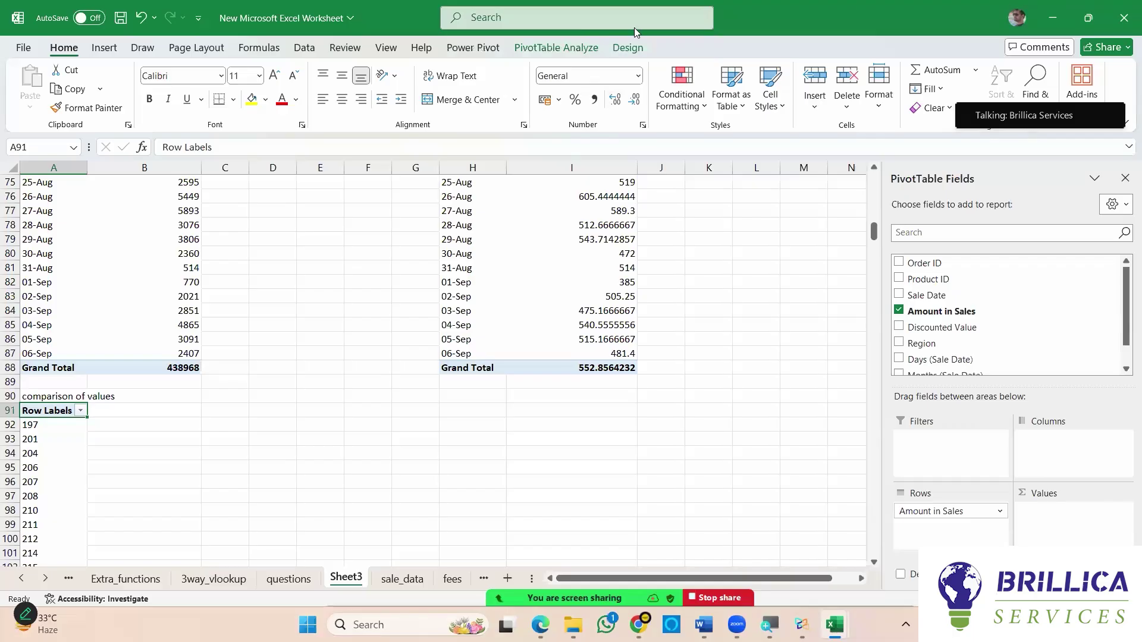
Add a calculated field named round_sales to the third PivotTable with the formula = floor('Amount in Sales',5).
left_click(570, 49)
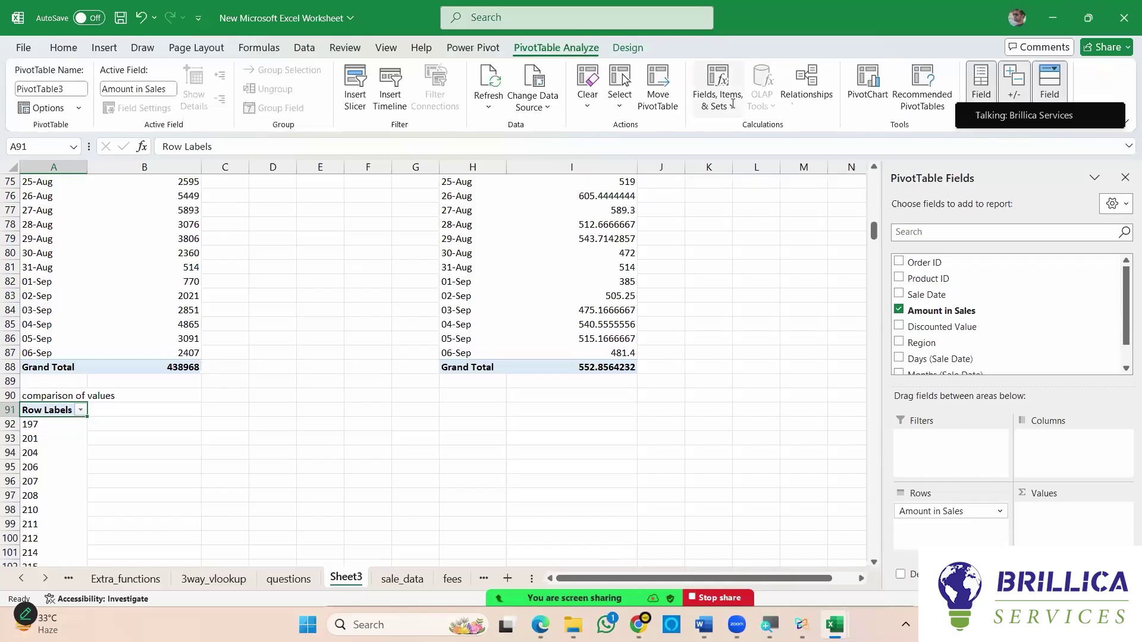
left_click(718, 101)
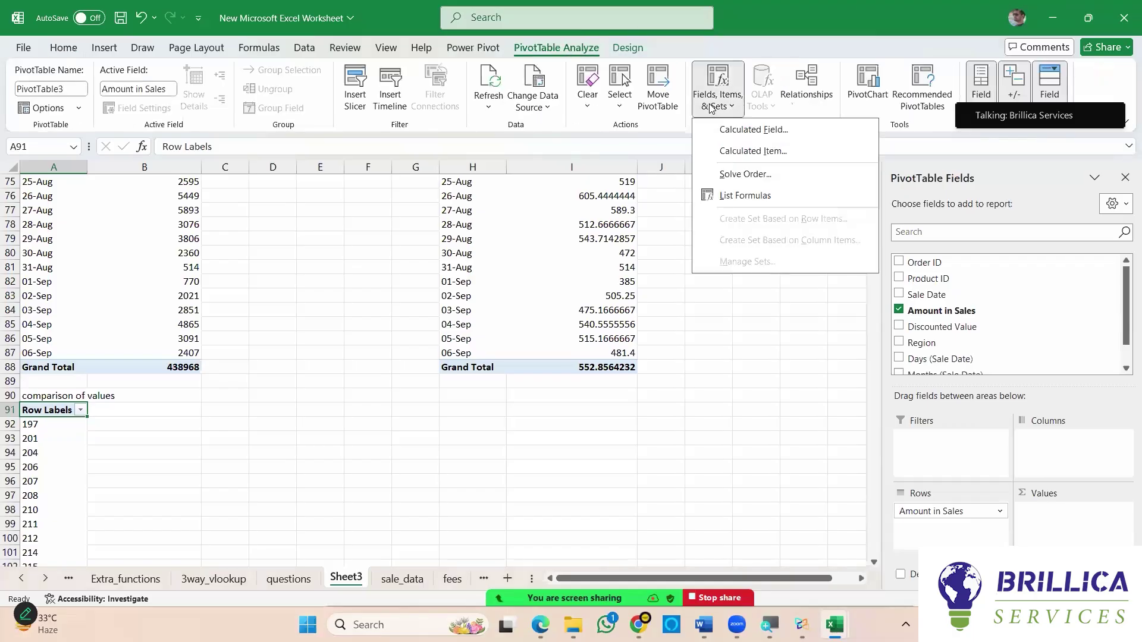
left_click(752, 131)
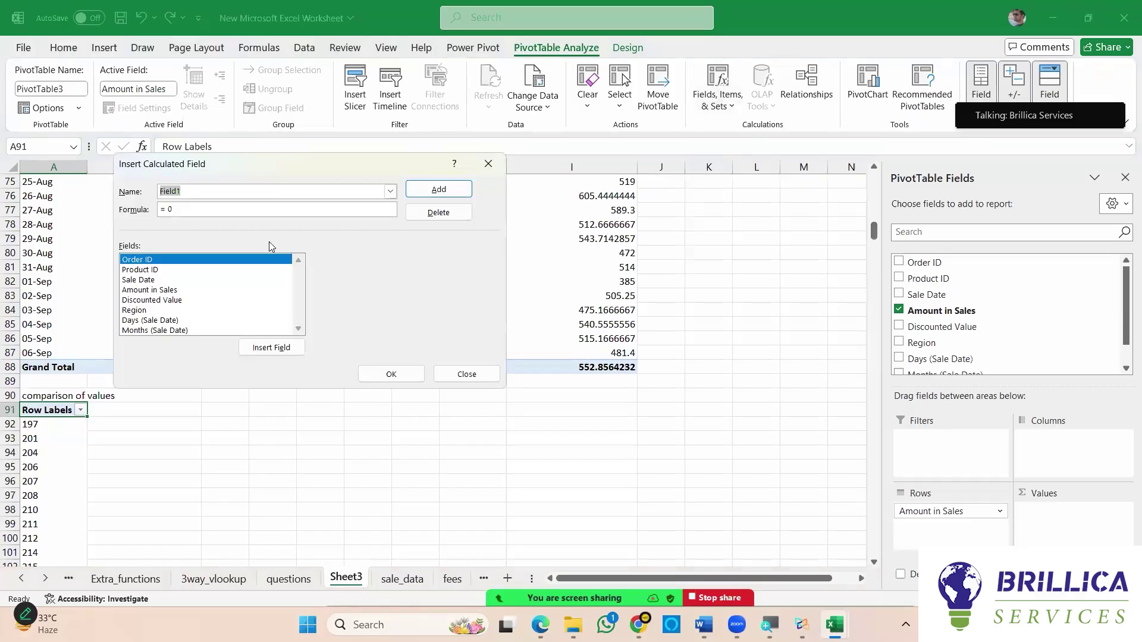
type("round_sales")
left_click(189, 209)
type("fl")
left_click(172, 291)
left_click(285, 354)
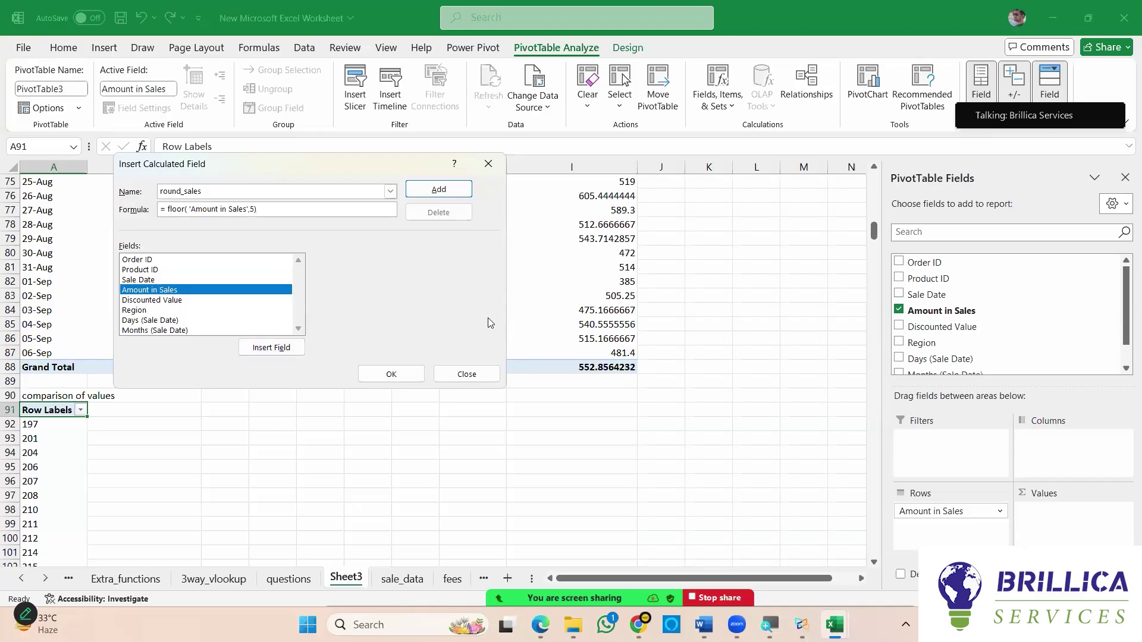
left_click(391, 374)
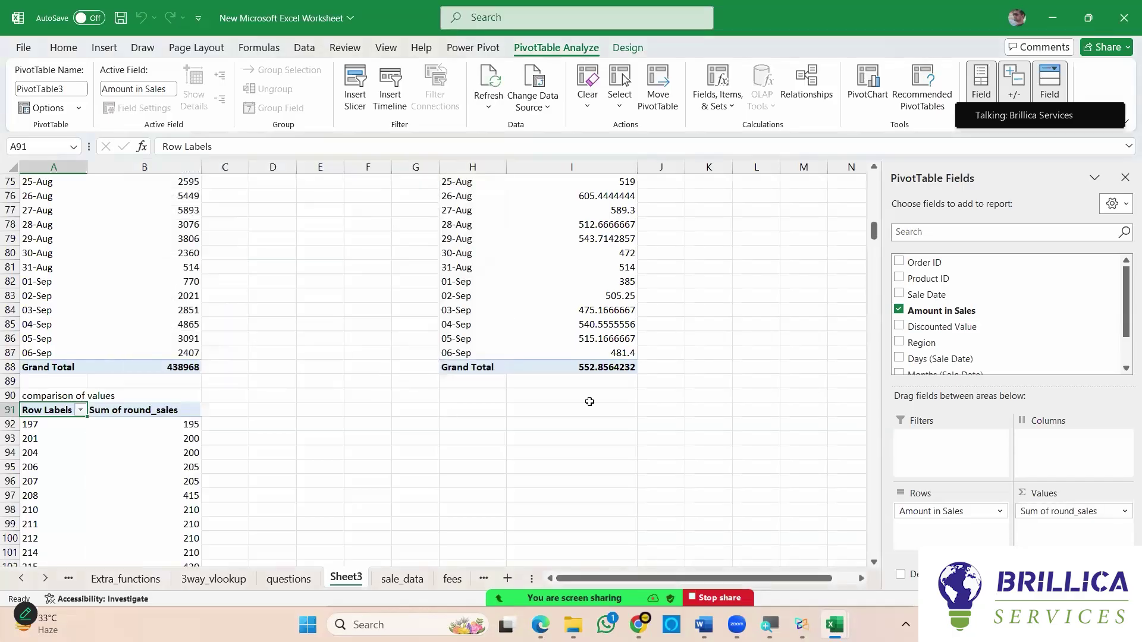
Review the actual and rounded sales values on Sheet3 and check the next task on the questions sheet.
scroll(589, 402, "down", 5)
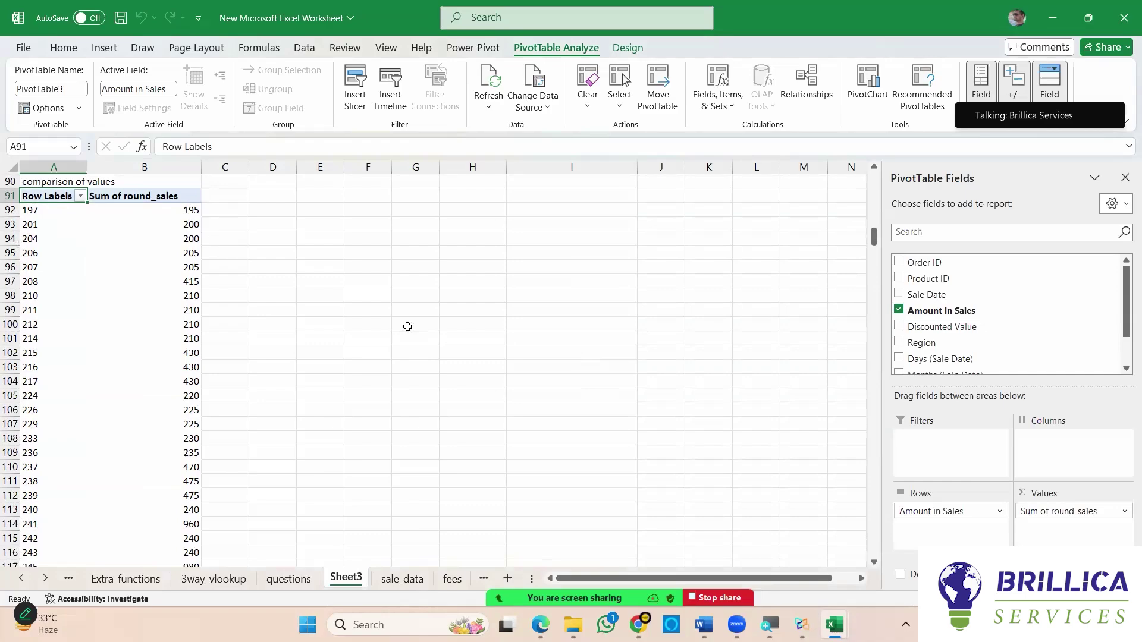
scroll(407, 327, "down", 17)
scroll(408, 326, "down", 20)
scroll(408, 327, "up", 20)
scroll(408, 327, "up", 20)
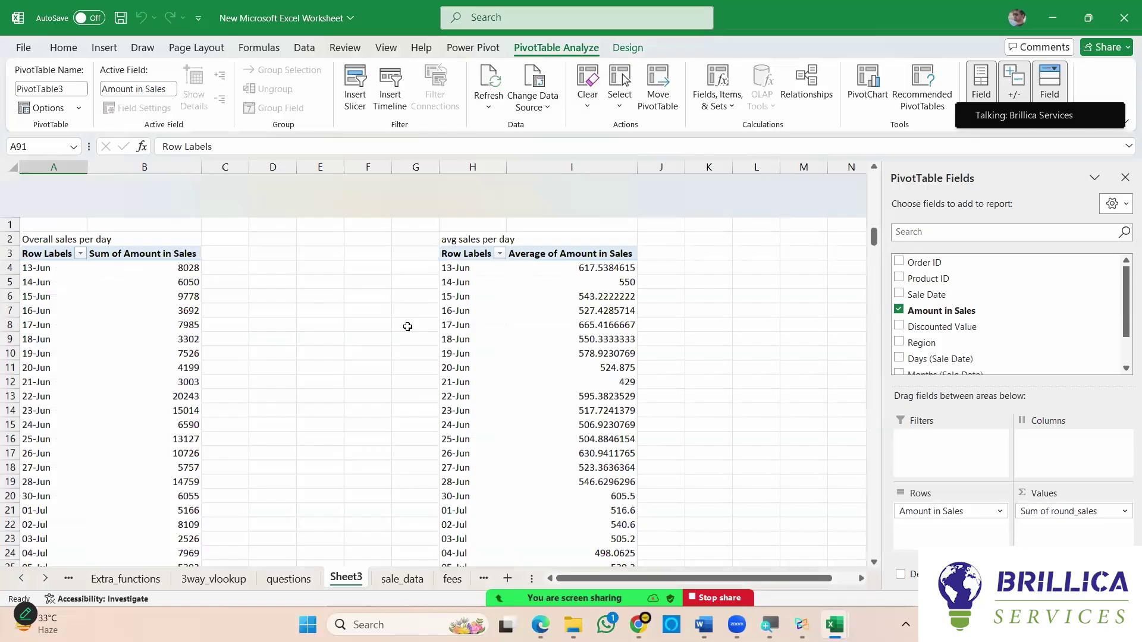
left_click(308, 582)
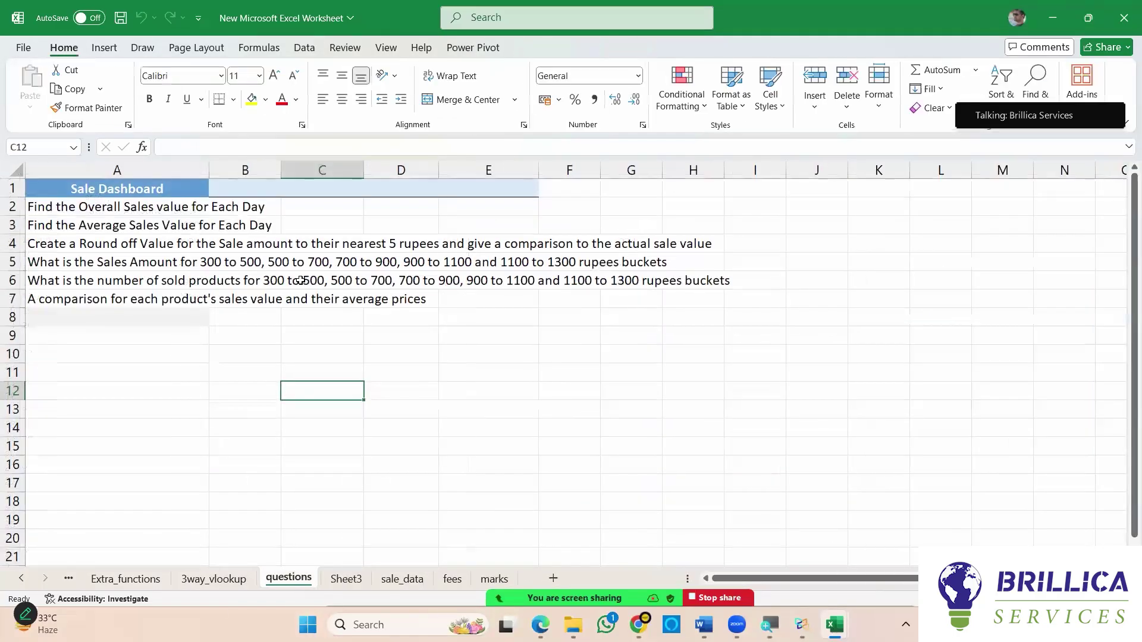